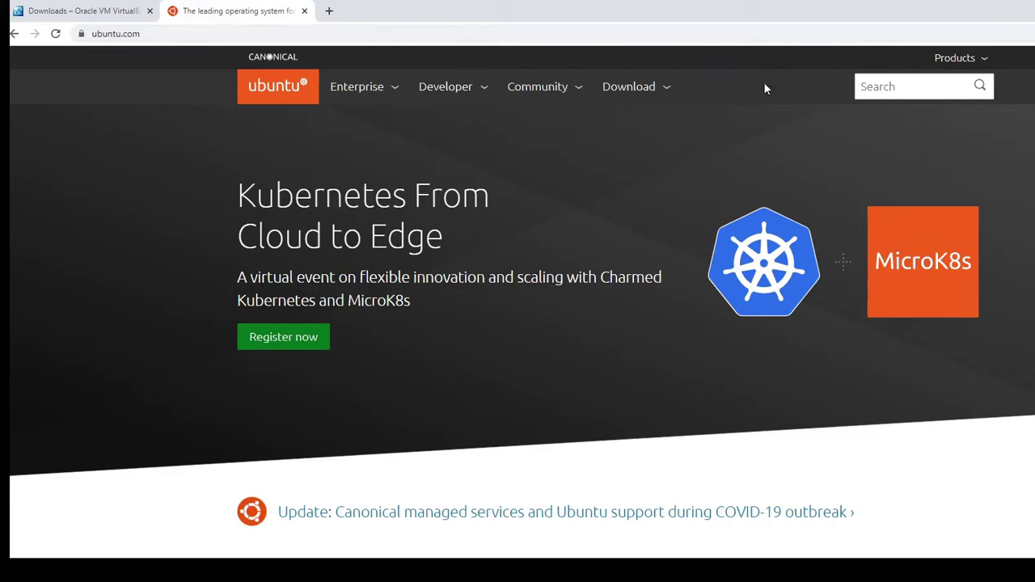
Step: Open the Ubuntu Desktop download page on the Ubuntu website
left_click(651, 89)
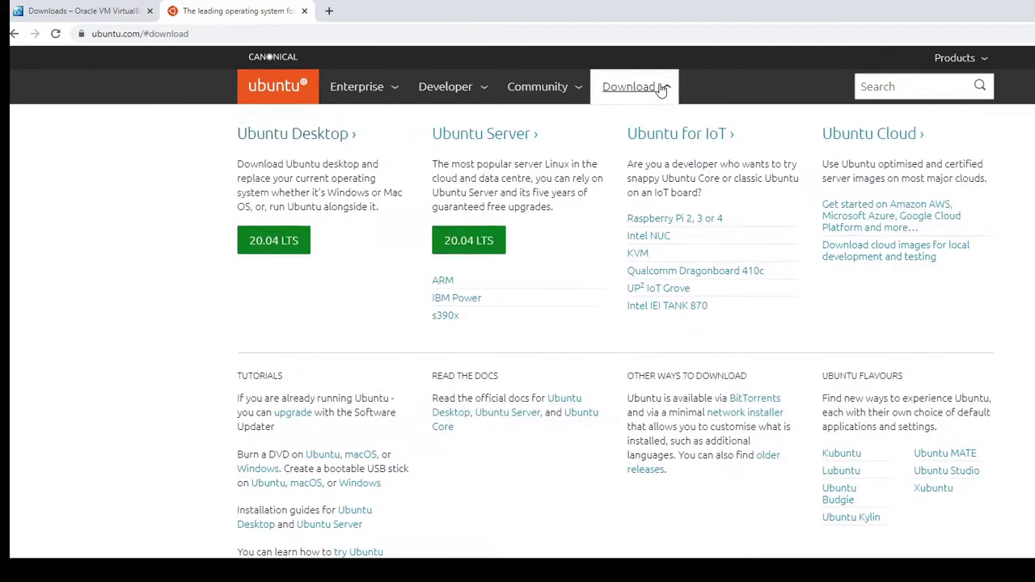
left_click(262, 134)
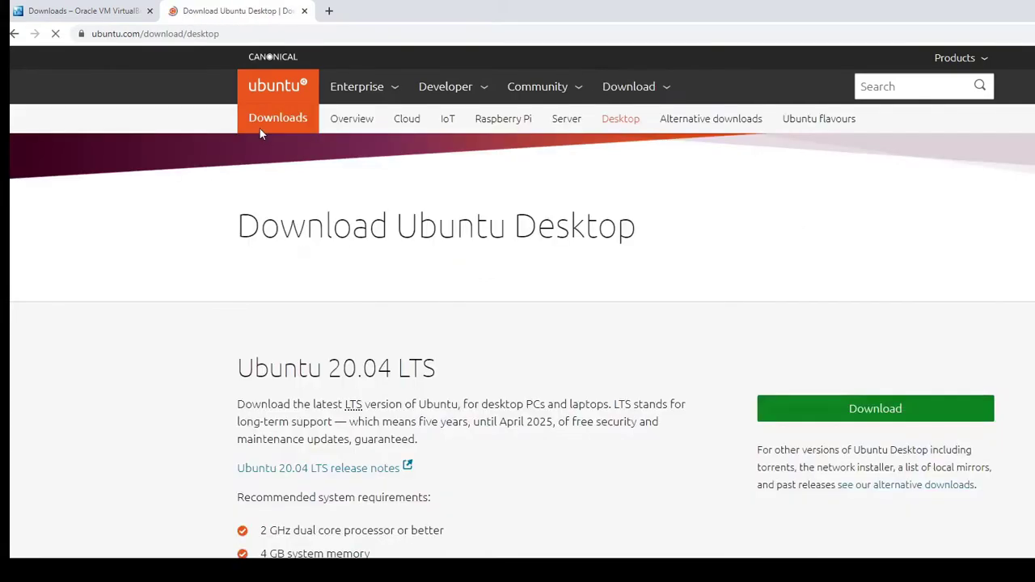
scroll(517, 288, "down", 1)
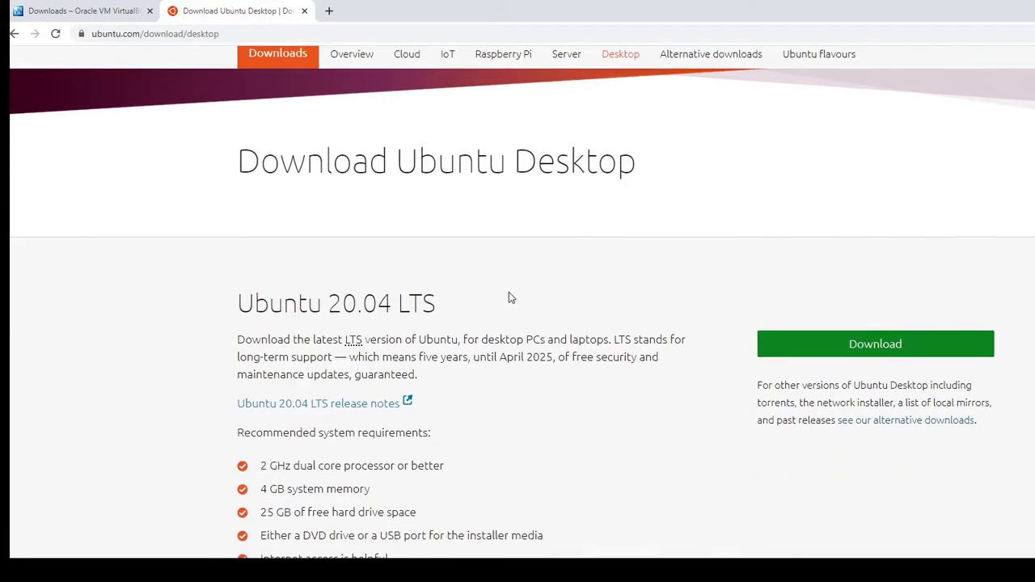
Step: Look through the alternative downloads page for BitTorrent and past release options, then return to the Ubuntu Desktop download page
left_click(908, 424)
scroll(749, 346, "down", 8)
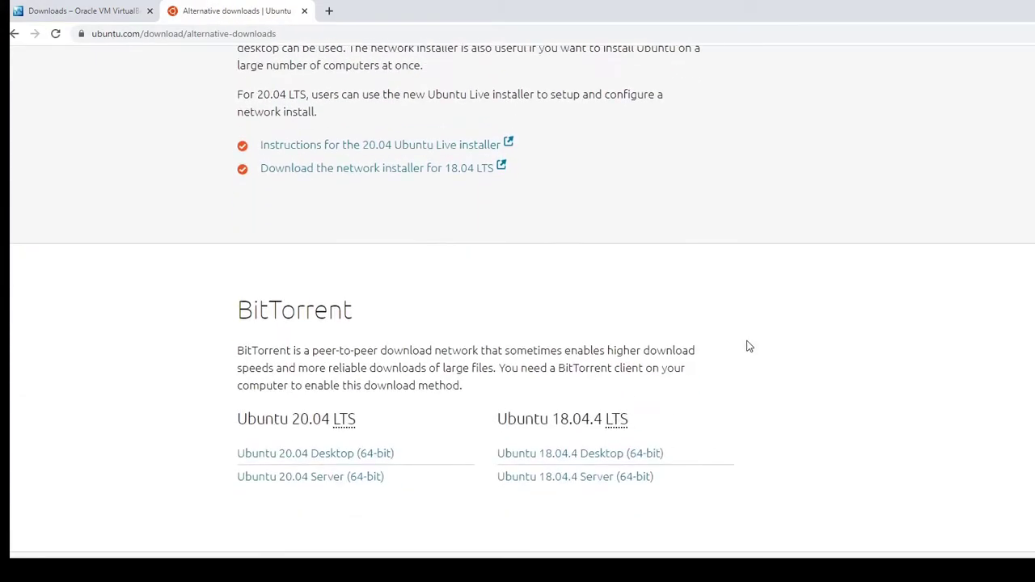
scroll(749, 346, "down", 3)
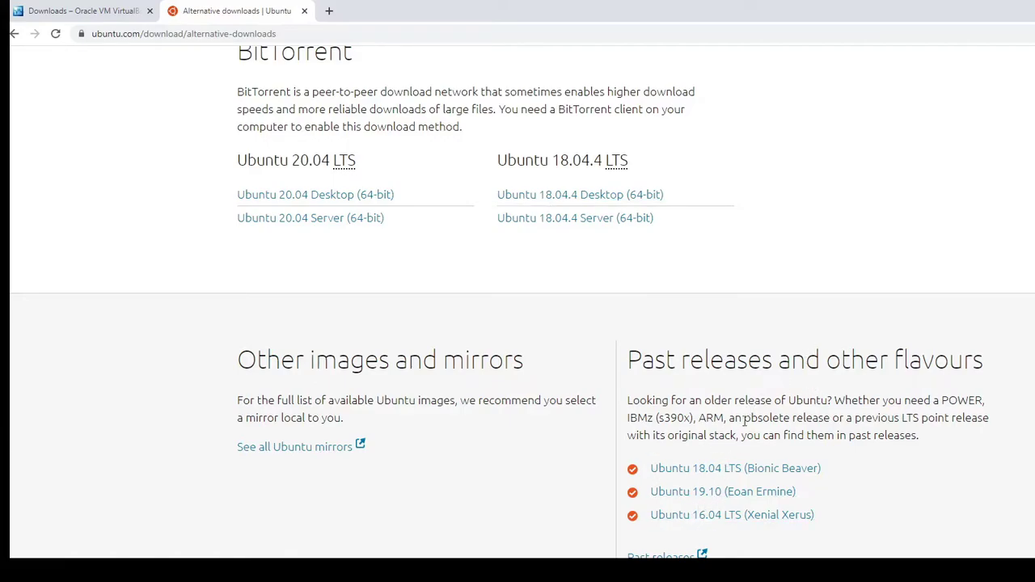
scroll(733, 481, "up", 9)
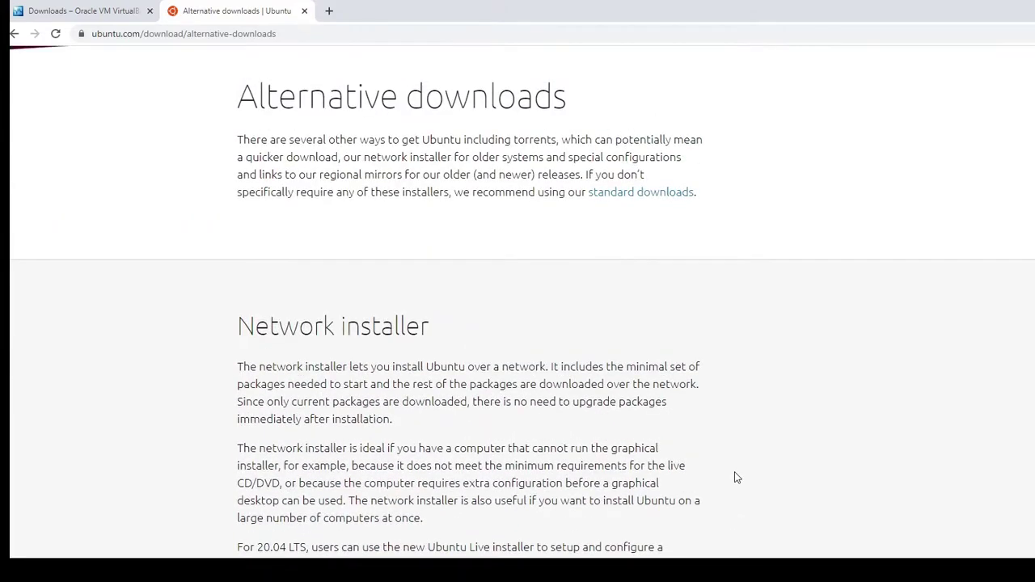
scroll(461, 321, "up", 2)
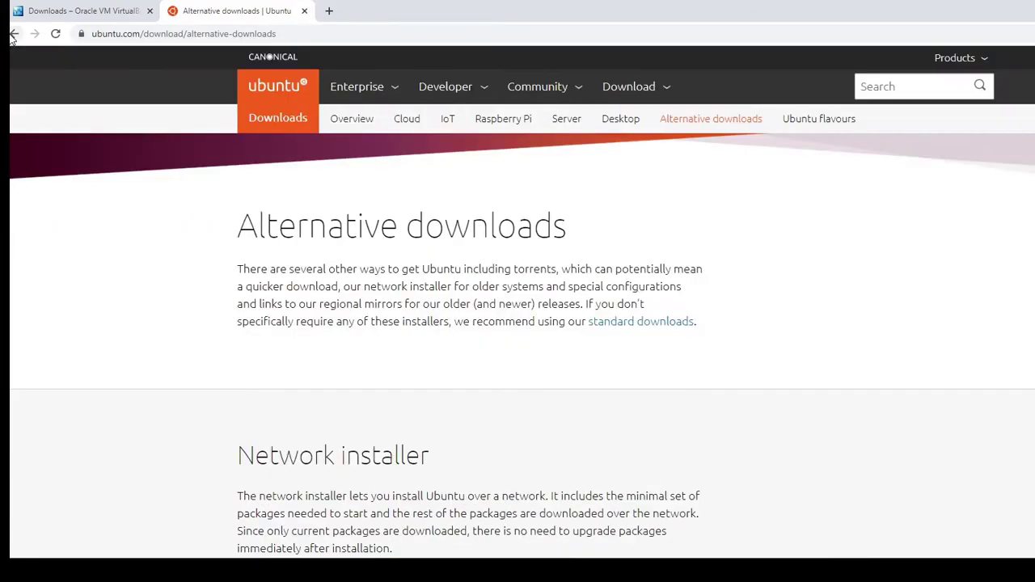
key("alt+Left")
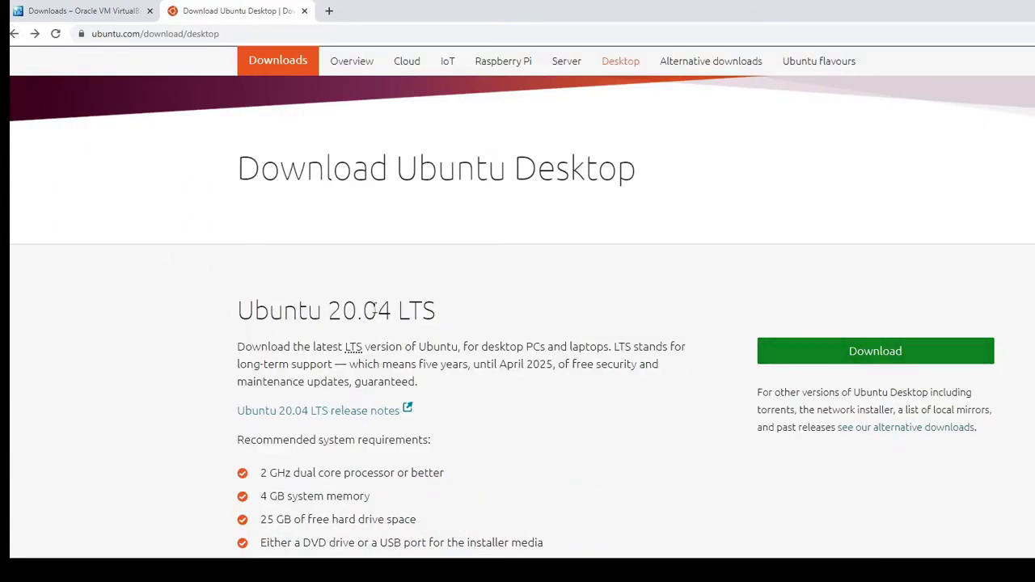
left_click_drag(446, 310, 240, 307)
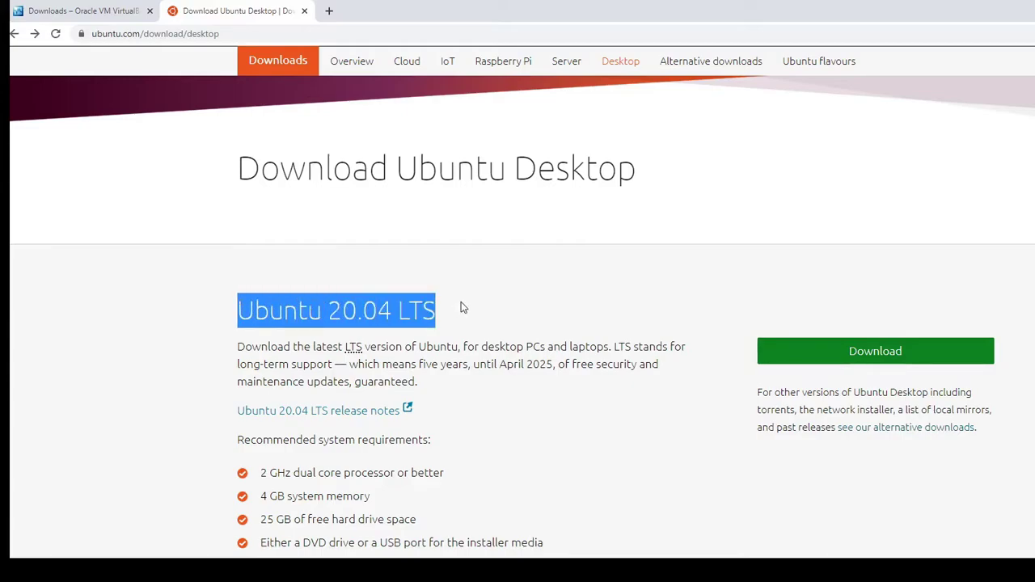
left_click(441, 321)
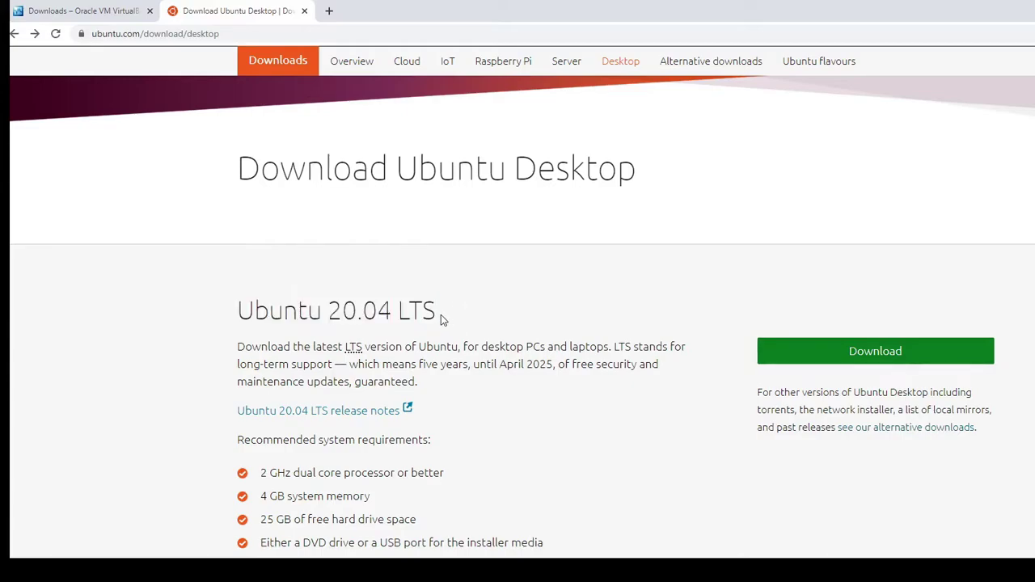
left_click_drag(435, 311, 398, 312)
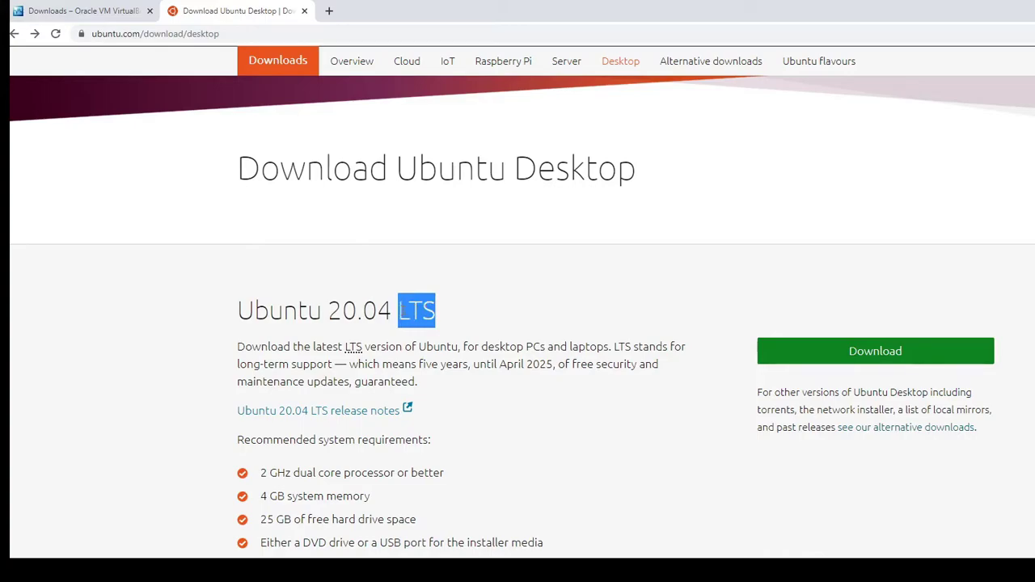
left_click(395, 313)
left_click_drag(330, 310, 343, 310)
left_click(381, 311)
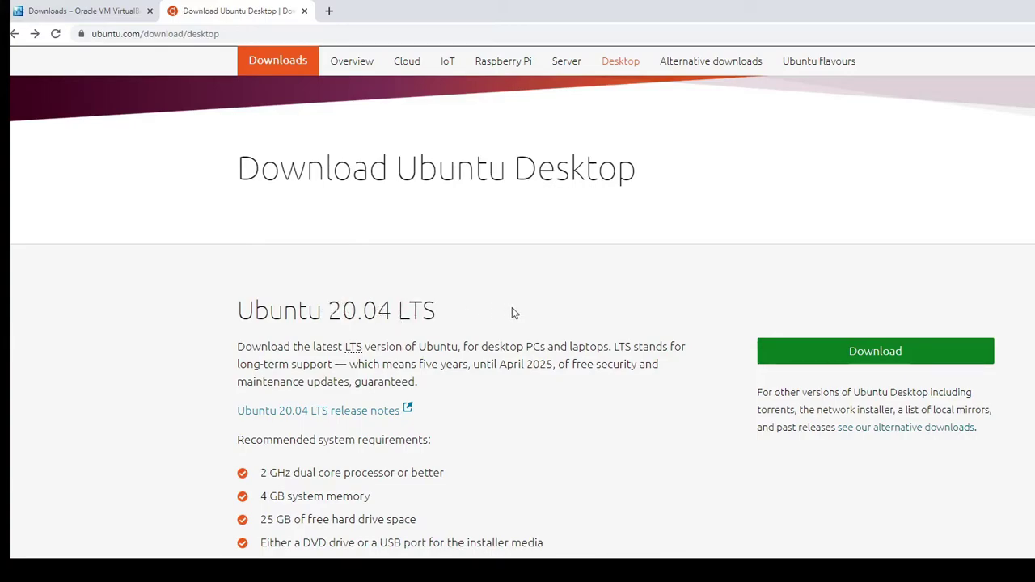
Step: Download the Ubuntu 20.04 LTS desktop image
left_click(890, 352)
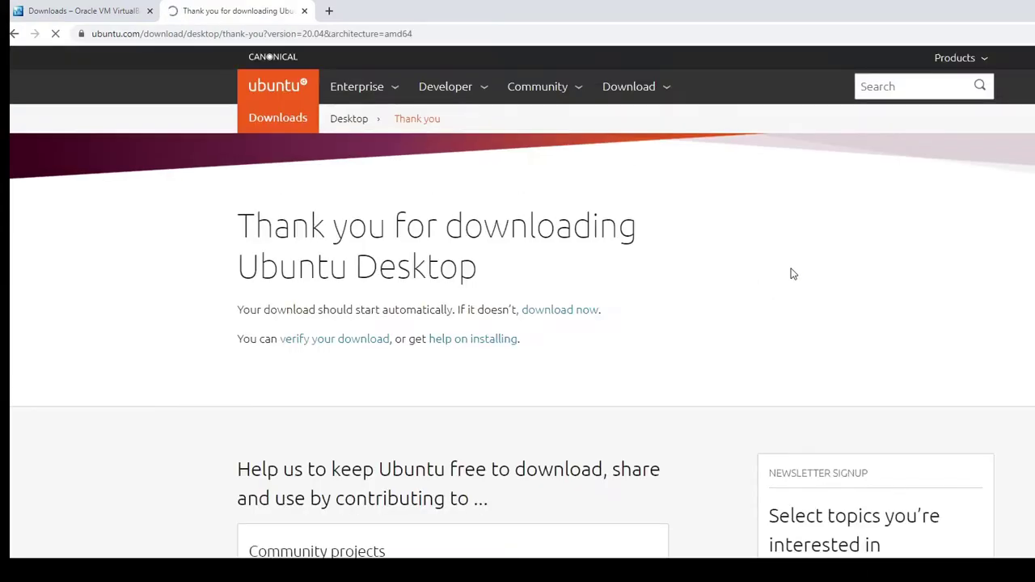
scroll(393, 321, "down", 3)
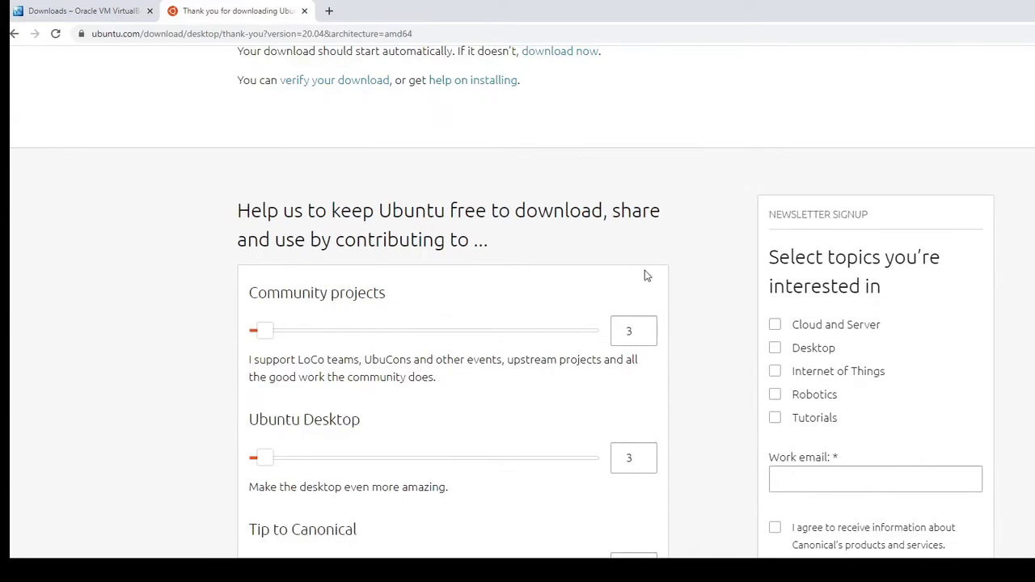
scroll(644, 275, "up", 2)
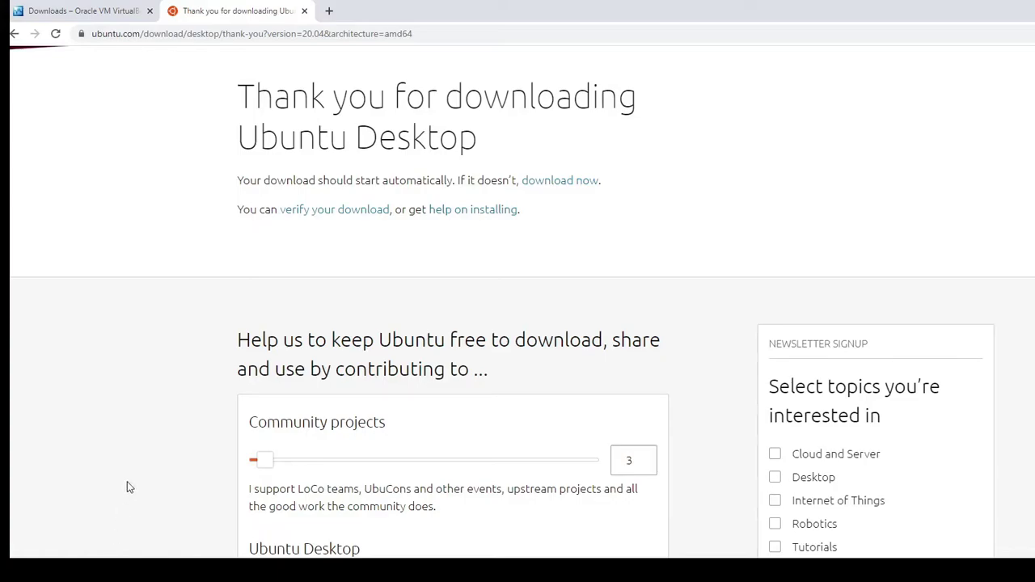
scroll(154, 450, "down", 1)
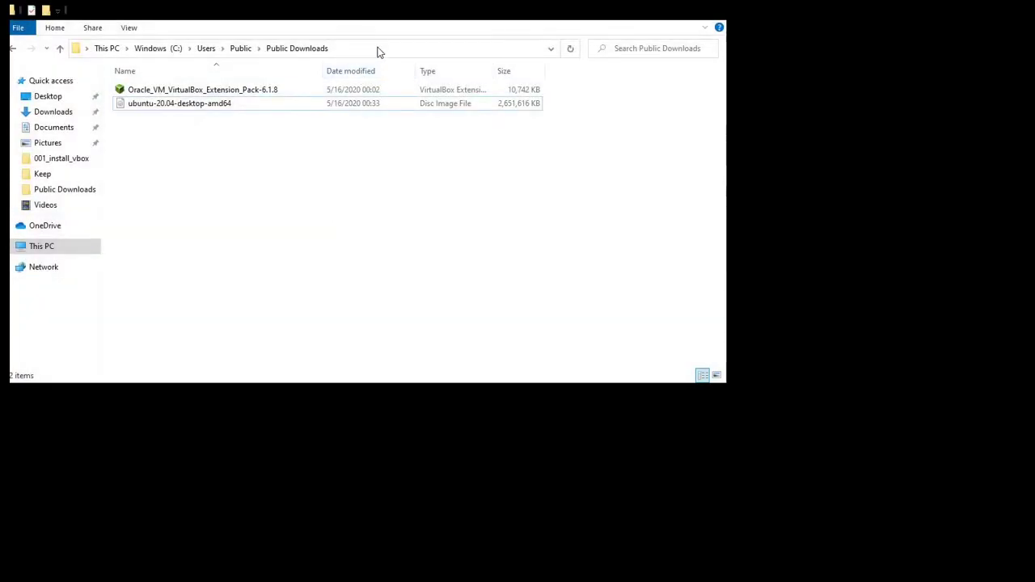
Step: Check the Public Downloads folder's path and the downloaded ubuntu-20.04-desktop-amd64 disc image in File Explorer
left_click(379, 50)
left_click(138, 49)
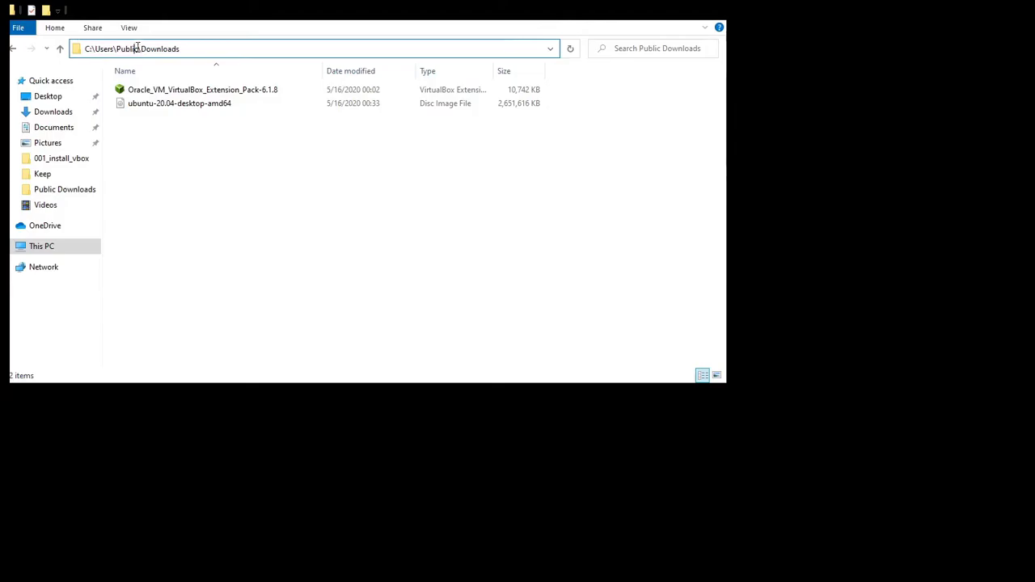
left_click_drag(138, 48, 128, 49)
left_click(271, 232)
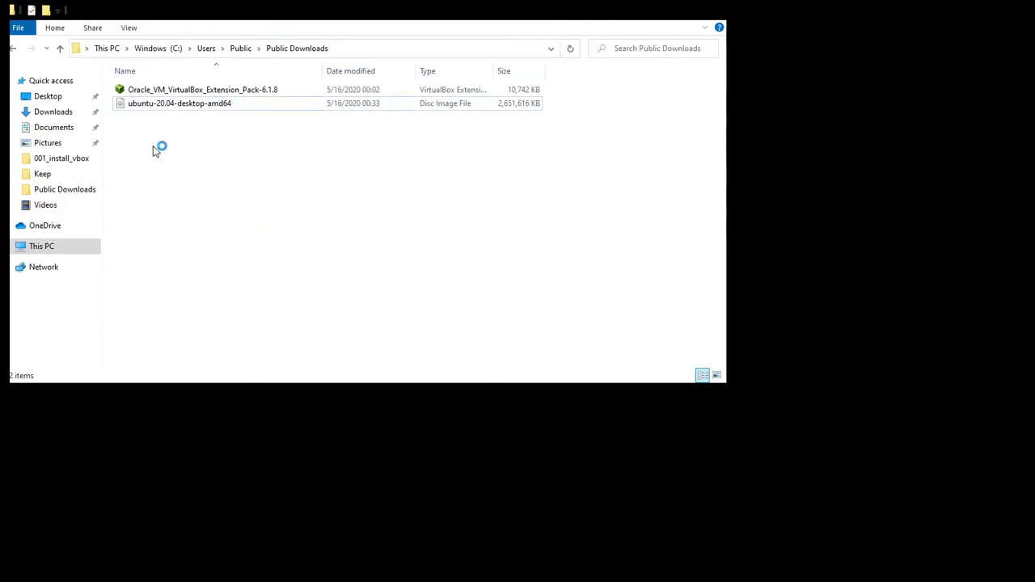
left_click(184, 107)
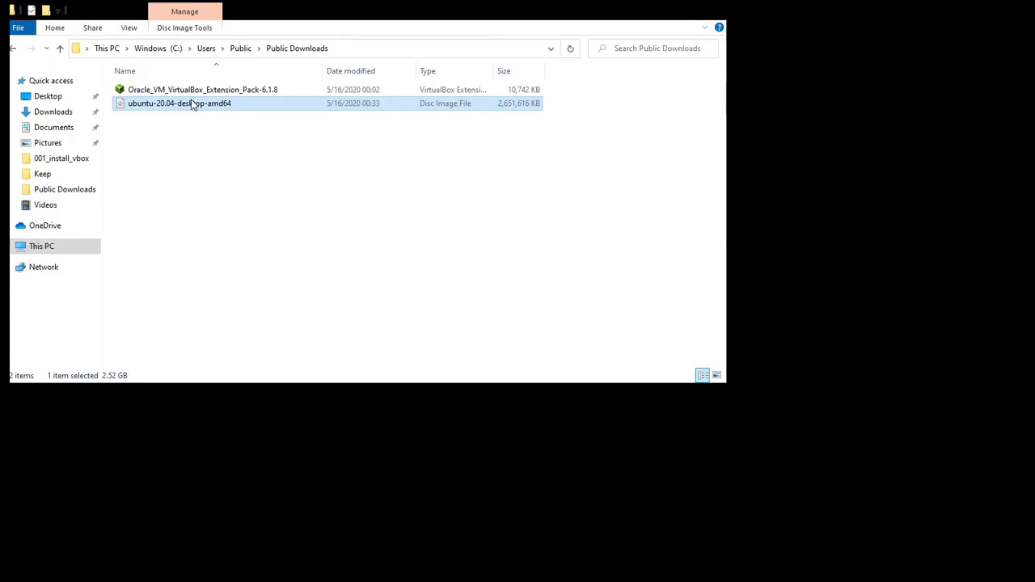
left_click(356, 50)
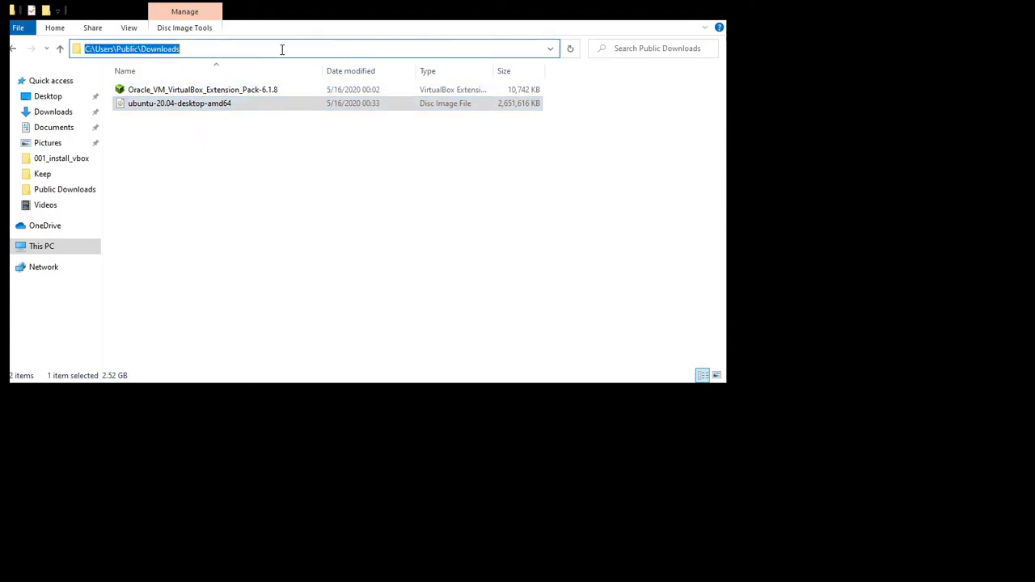
left_click(180, 158)
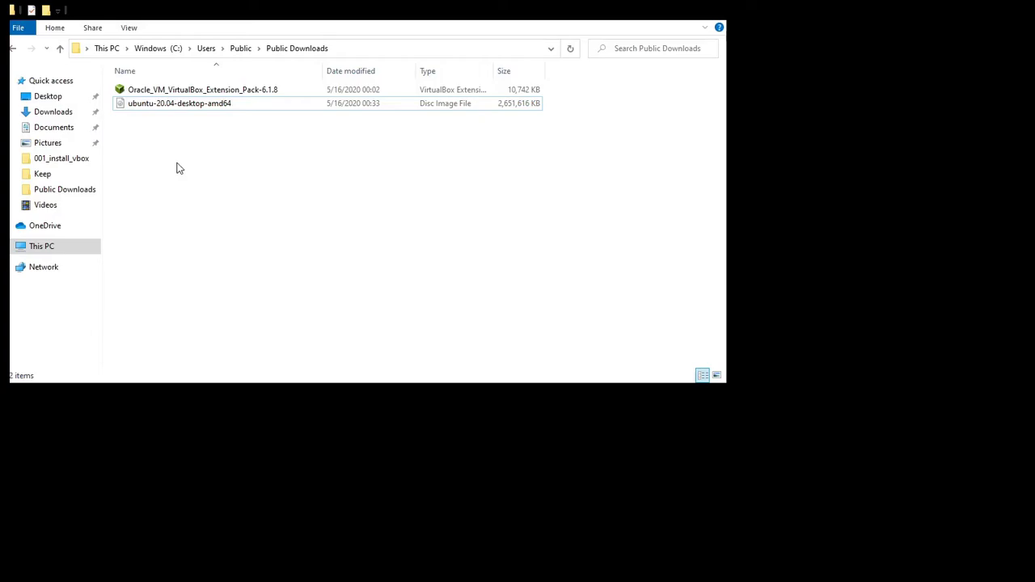
left_click(209, 104)
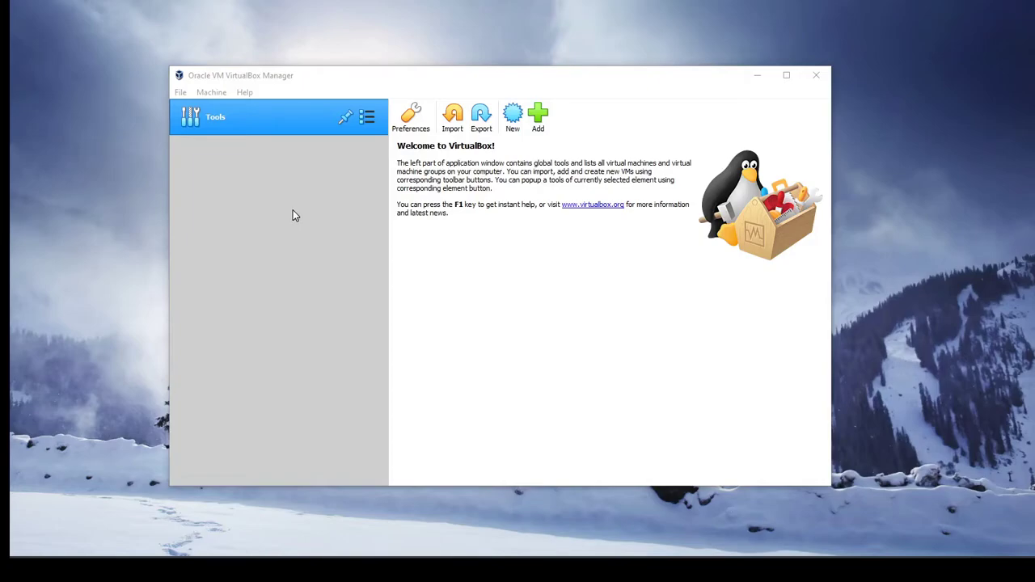
Step: Start a new virtual machine in VirtualBox named linux-dev with the version Ubuntu (64-bit)
left_click(514, 119)
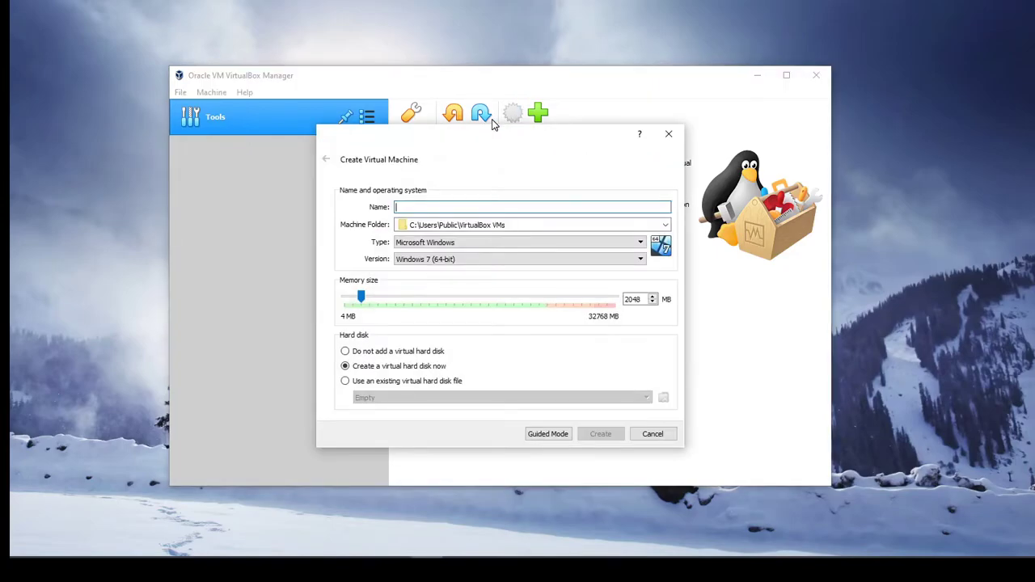
type("l")
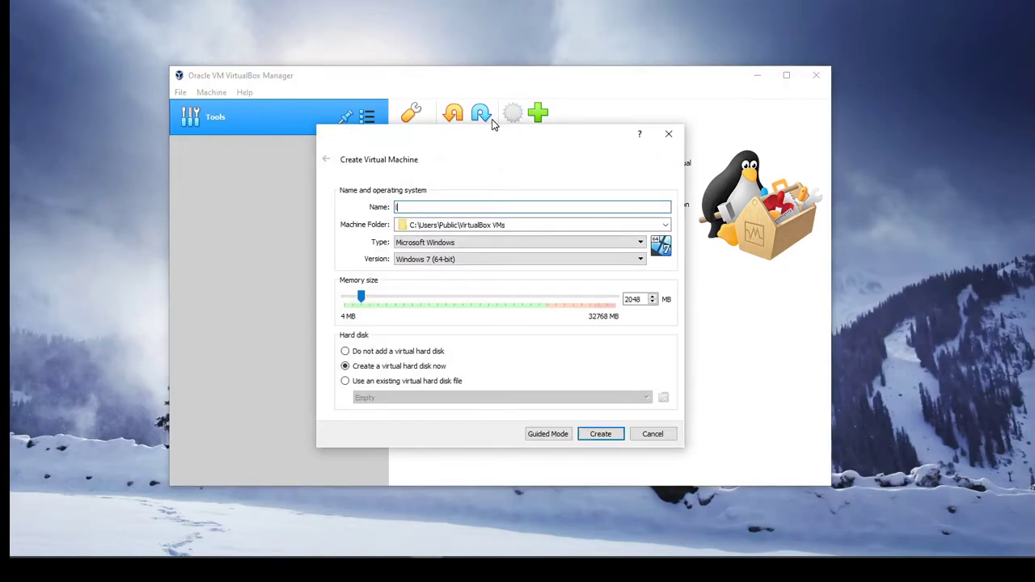
type("inux-dev")
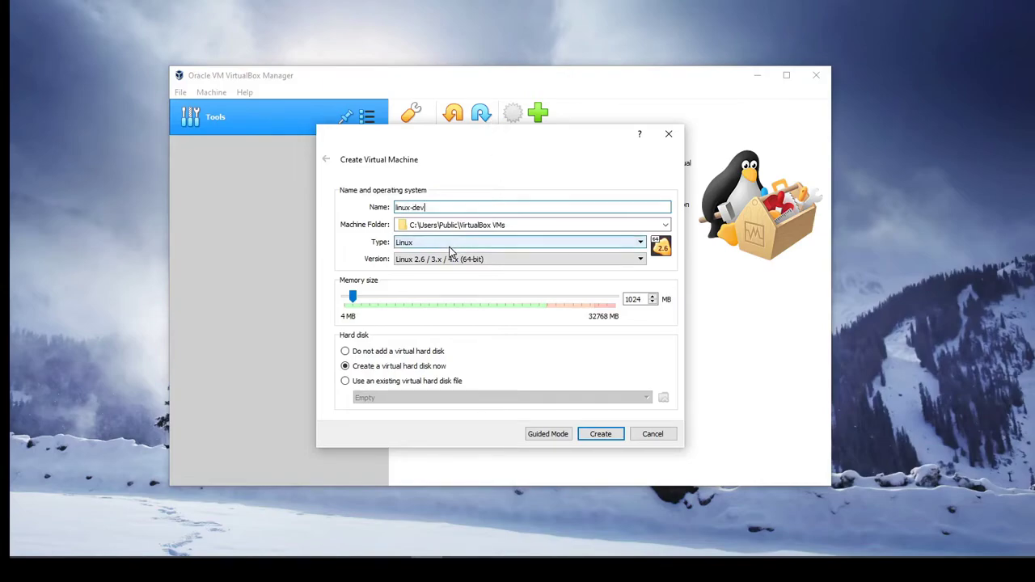
left_click(408, 259)
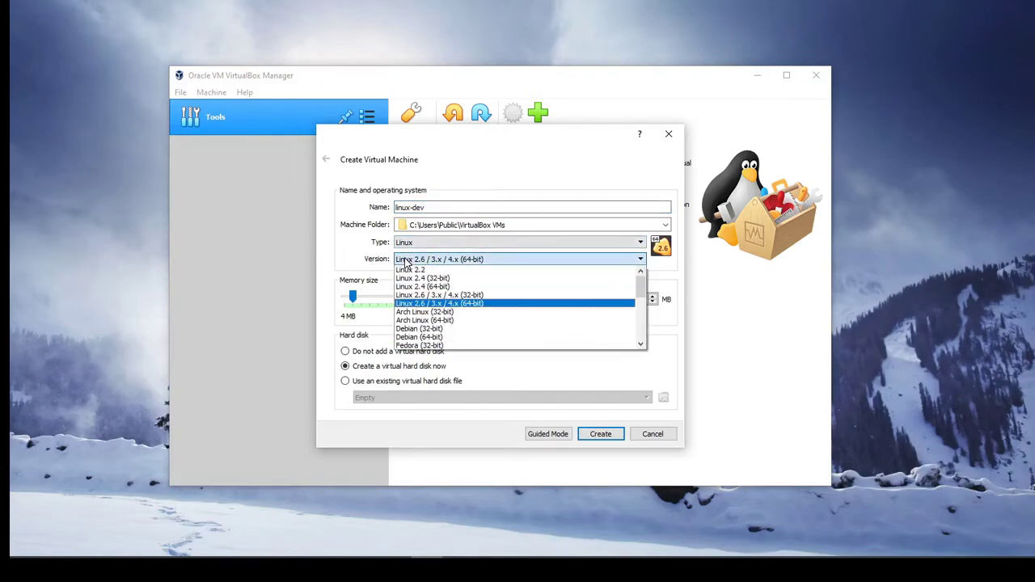
scroll(428, 299, "down", 6)
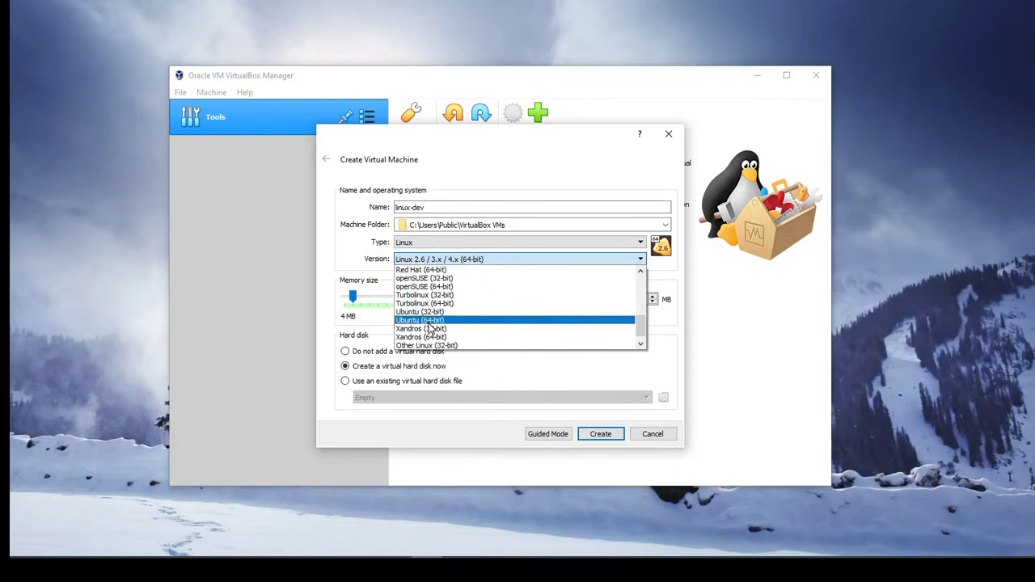
left_click(431, 320)
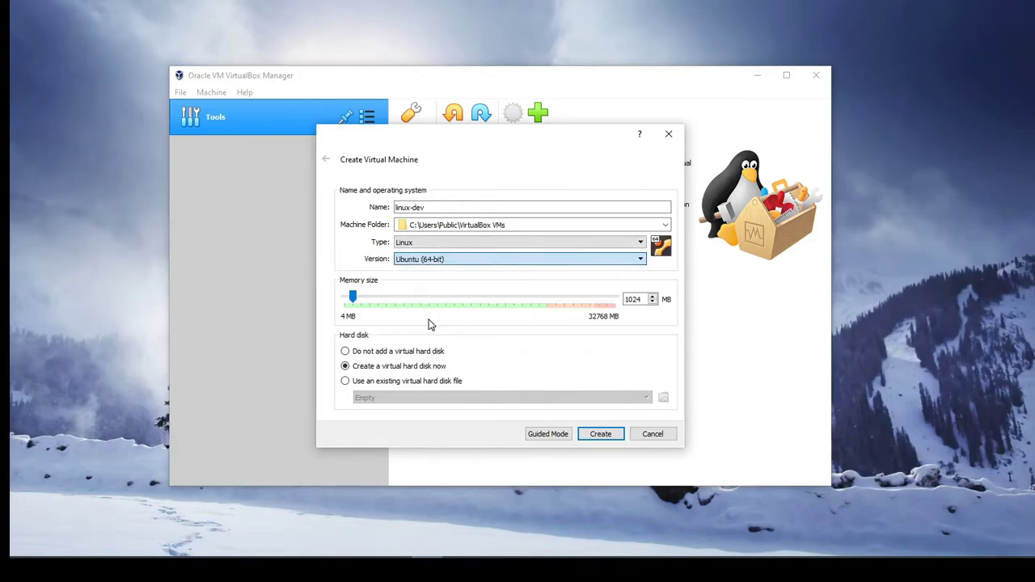
Step: Set the machine's memory size to 4096 MB and proceed with creating a virtual hard disk now
left_click_drag(358, 298, 356, 298)
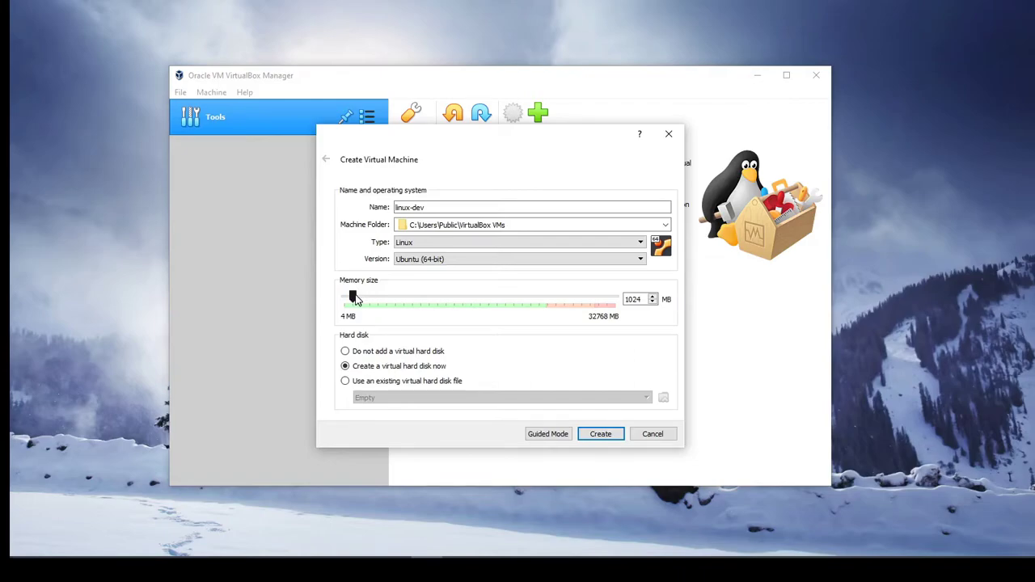
left_click_drag(356, 299, 379, 301)
left_click(347, 353)
left_click(345, 382)
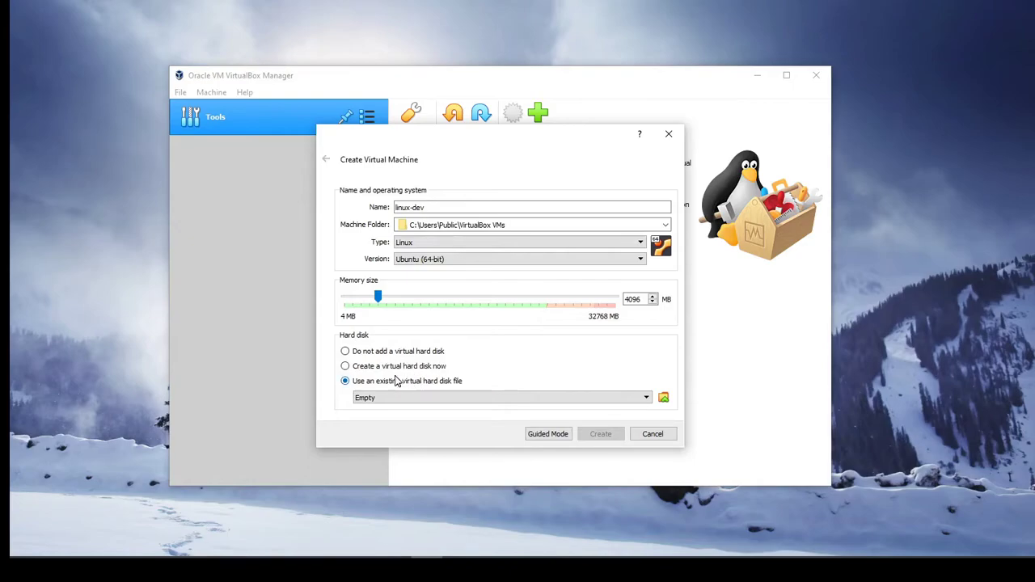
left_click(346, 366)
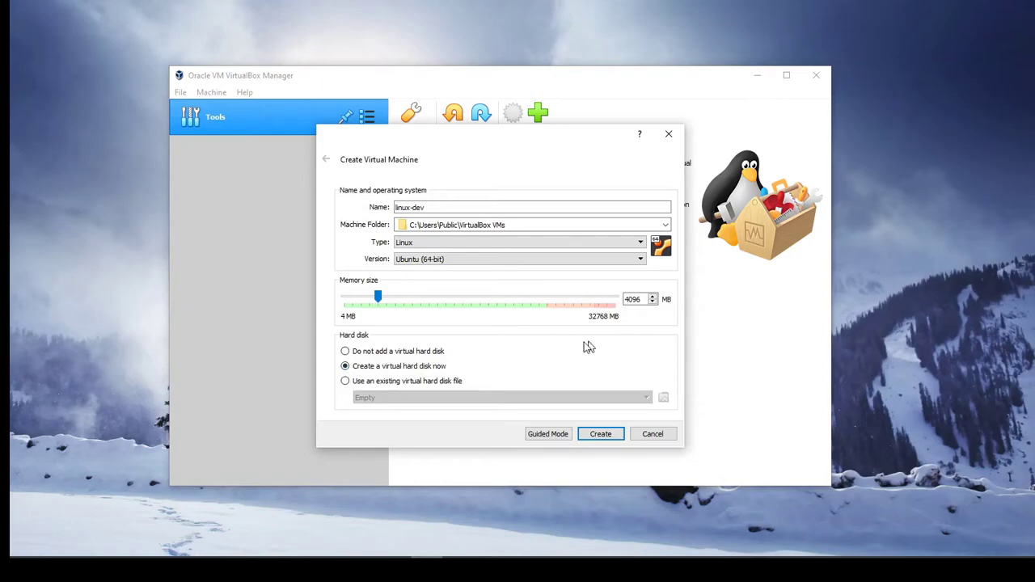
left_click(614, 437)
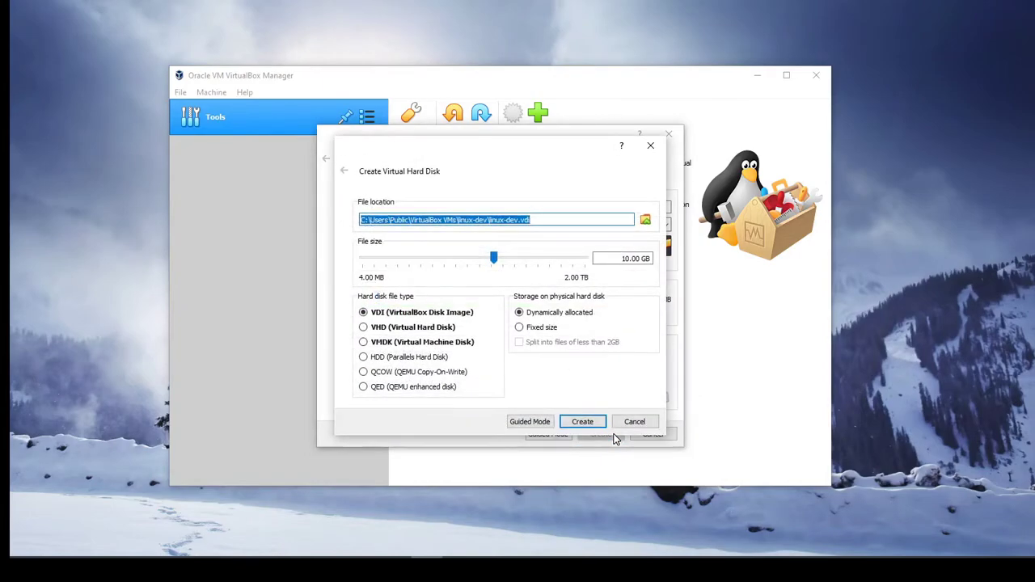
Step: Review the file location and file size proposed for the new virtual hard disk
left_click(592, 220)
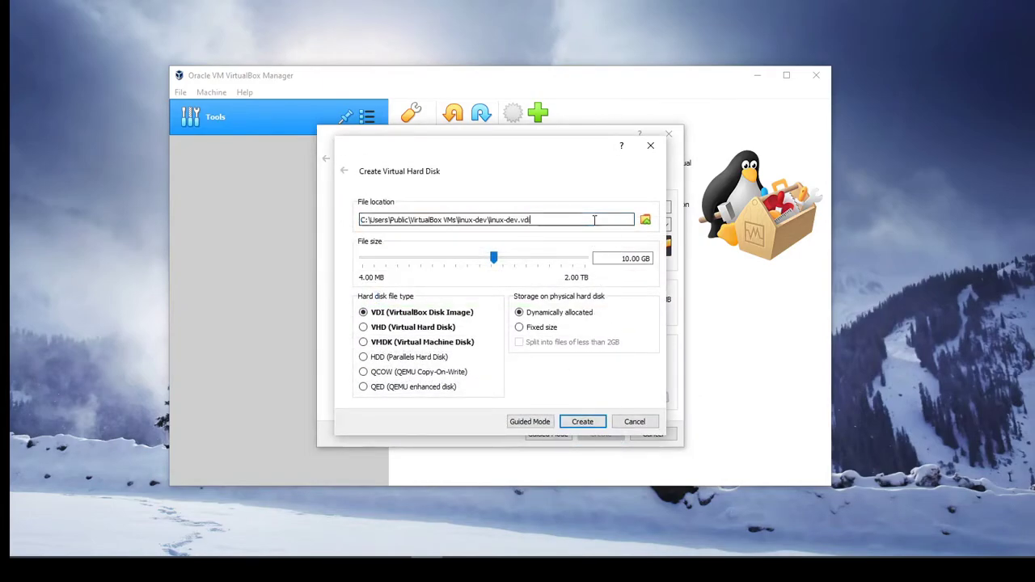
left_click_drag(546, 220, 490, 220)
left_click(552, 220)
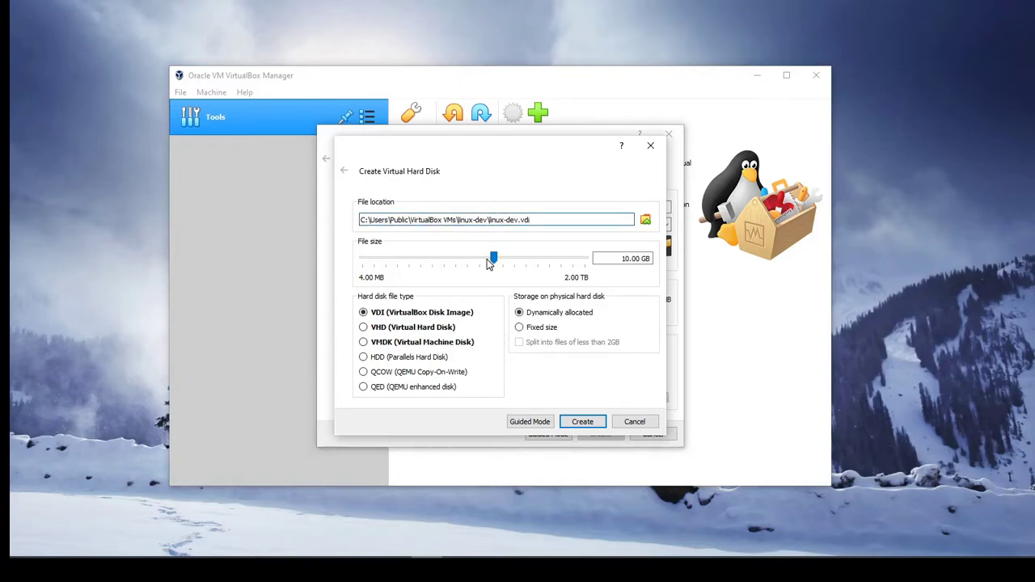
mouse_move(491, 259)
left_click(616, 259)
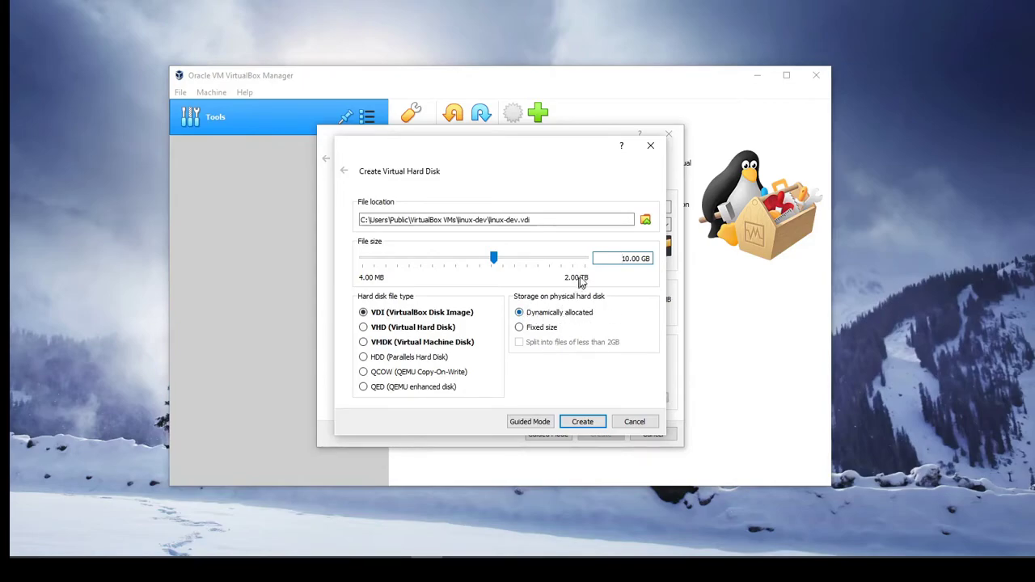
left_click_drag(621, 258, 675, 256)
left_click(641, 258)
Step: Create the virtual hard disk as a dynamically allocated 10.00 GB VDI file
left_click(519, 330)
left_click(609, 259)
left_click(520, 314)
left_click(519, 328)
left_click(519, 313)
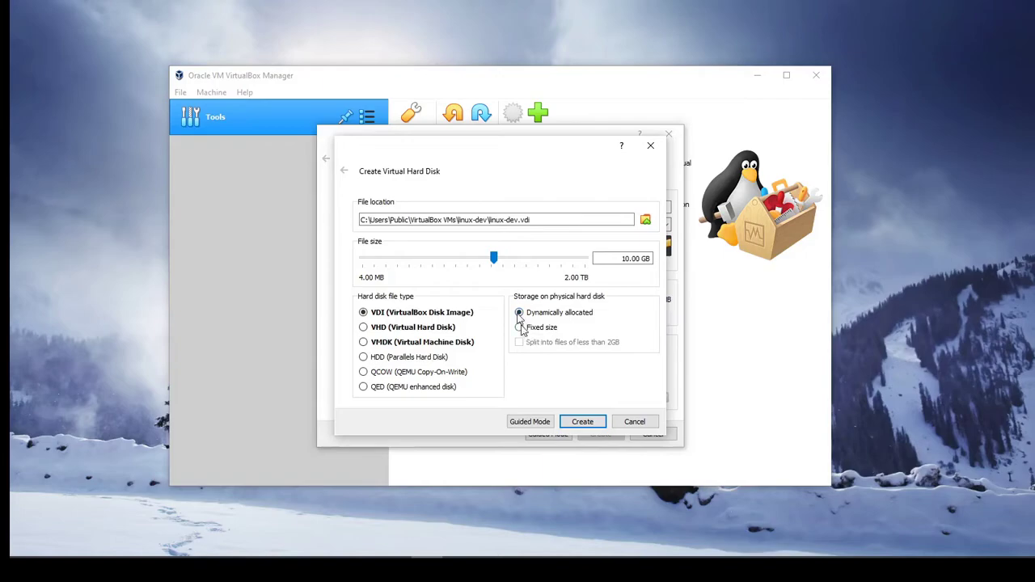
left_click(596, 425)
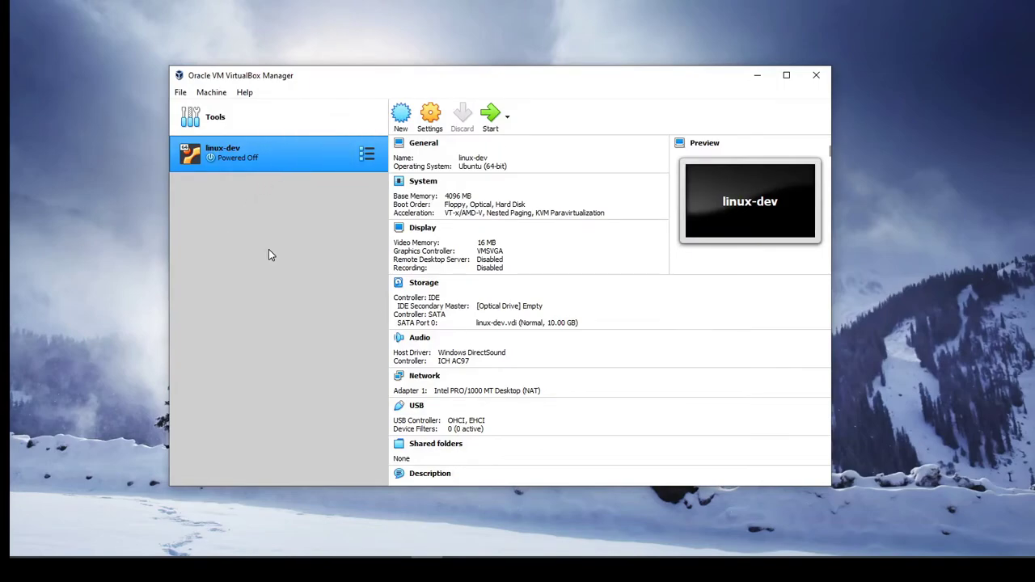
Step: Start the linux-dev machine and select ubuntu-20.04-desktop-amd64.iso in an enlarged optical disk selector
left_click(495, 118)
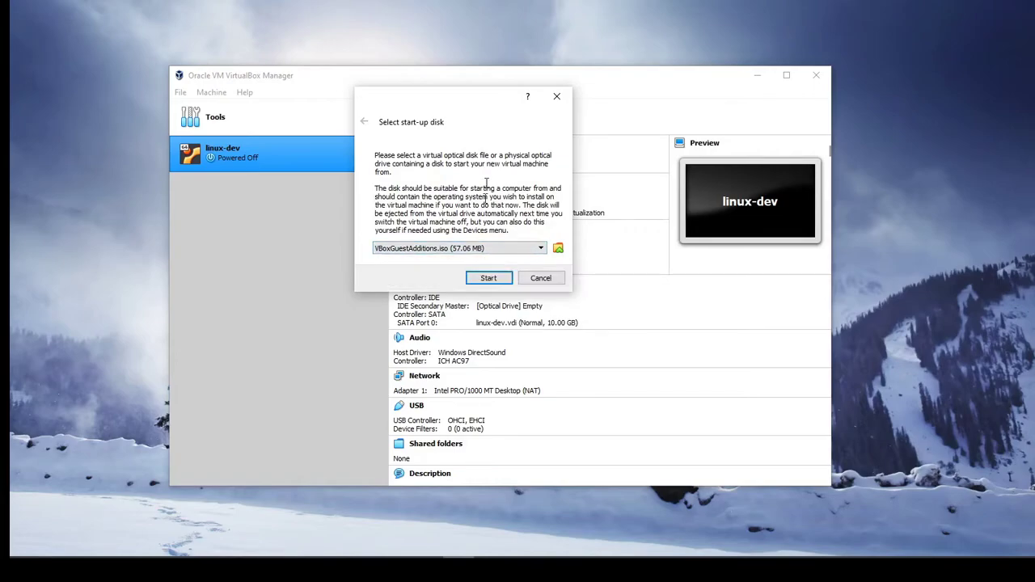
left_click(558, 250)
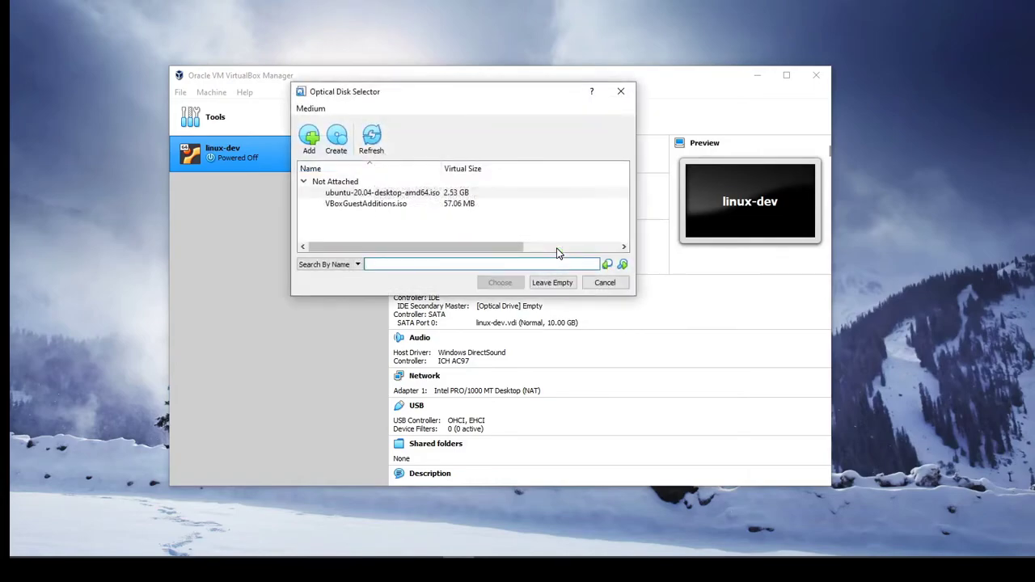
left_click_drag(449, 295, 449, 363)
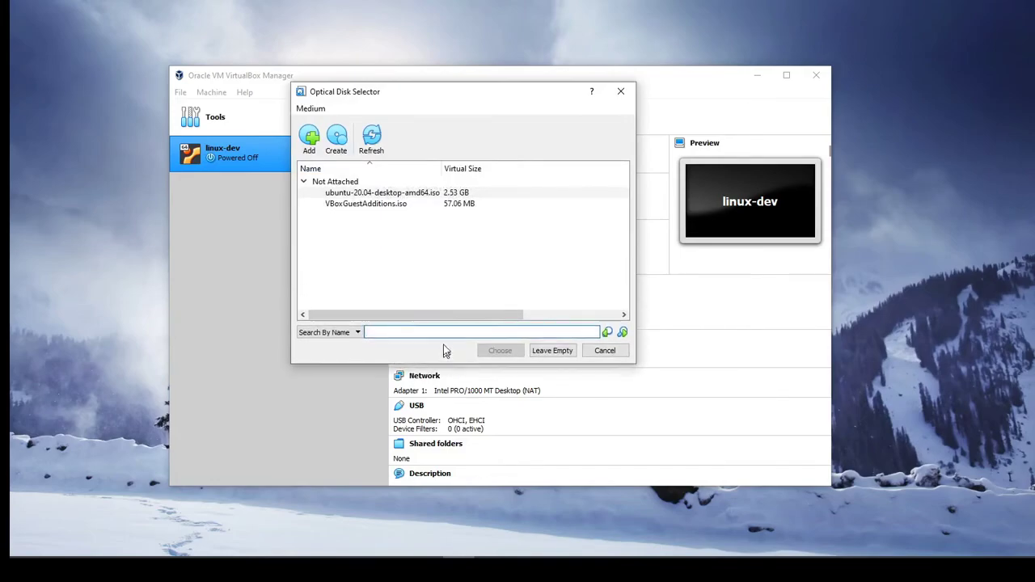
left_click(364, 194)
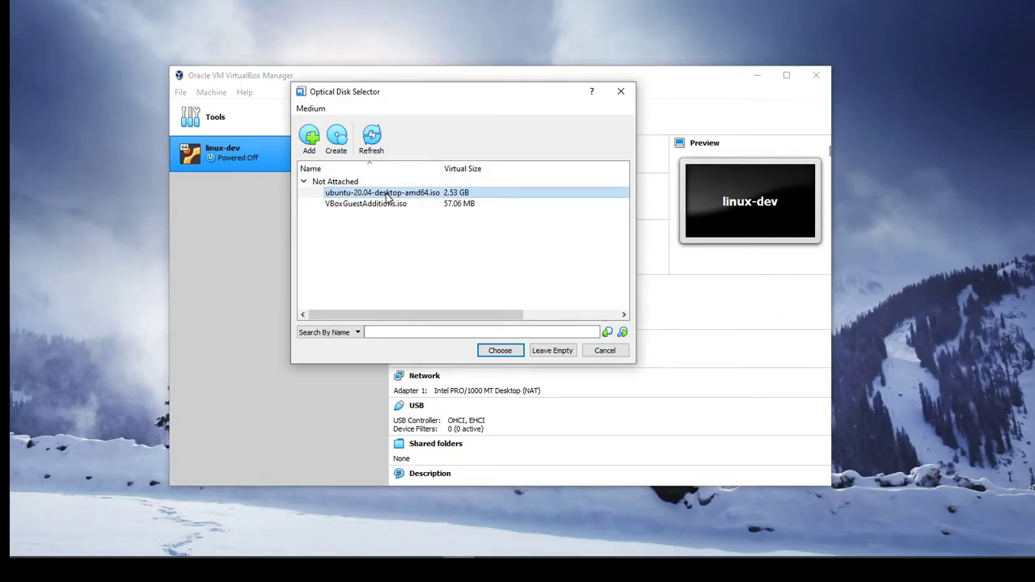
left_click(305, 153)
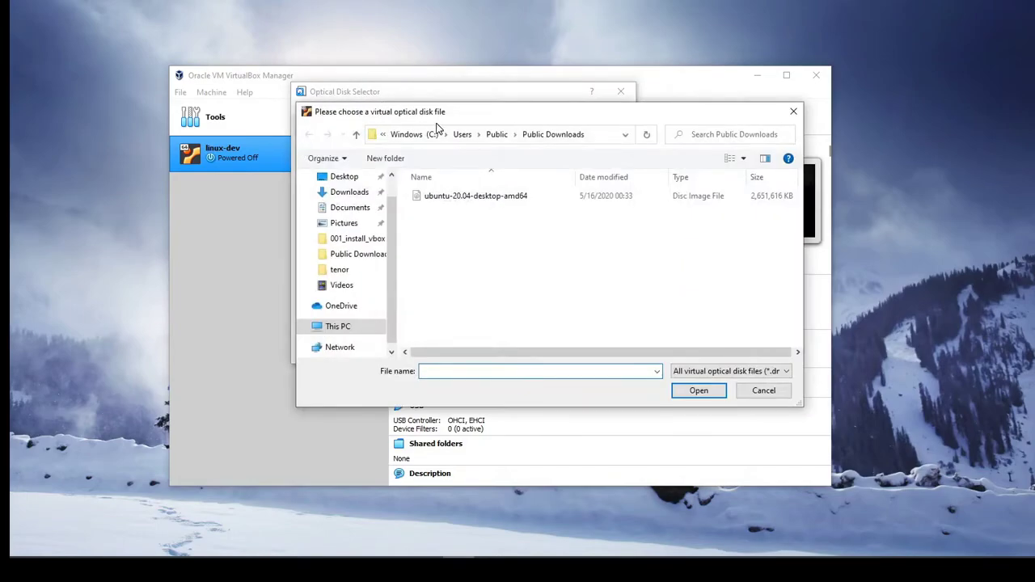
left_click(589, 135)
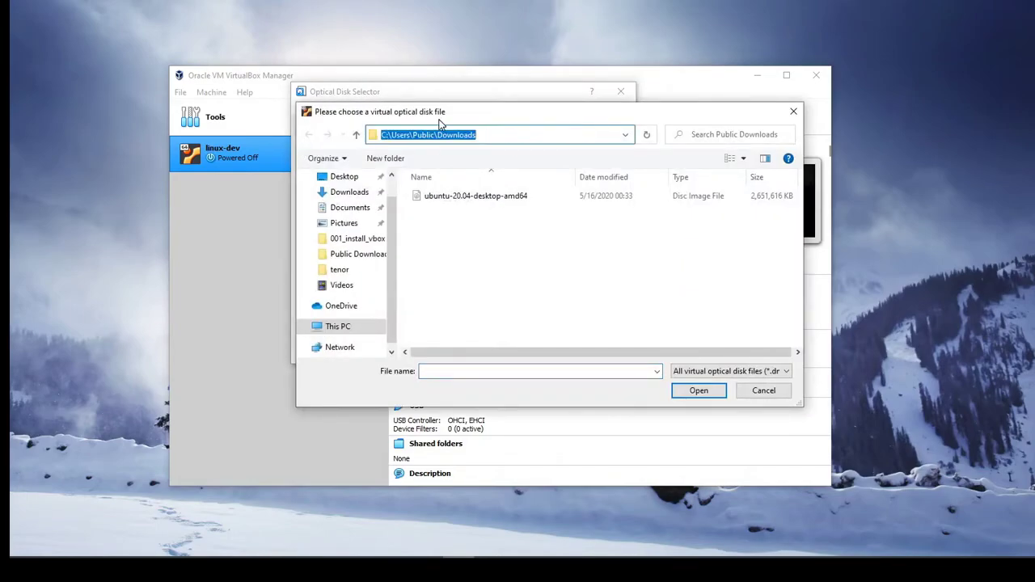
left_click(483, 197)
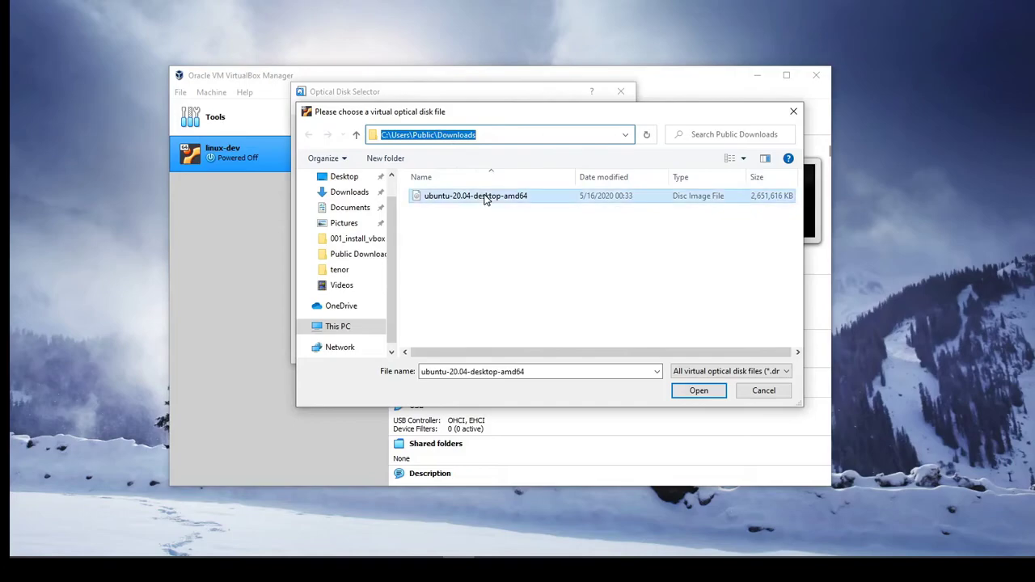
left_click(765, 390)
Step: Choose ubuntu-20.04-desktop-amd64.iso as the start-up disk and boot the linux-dev machine from it
left_click(378, 203)
left_click(369, 194)
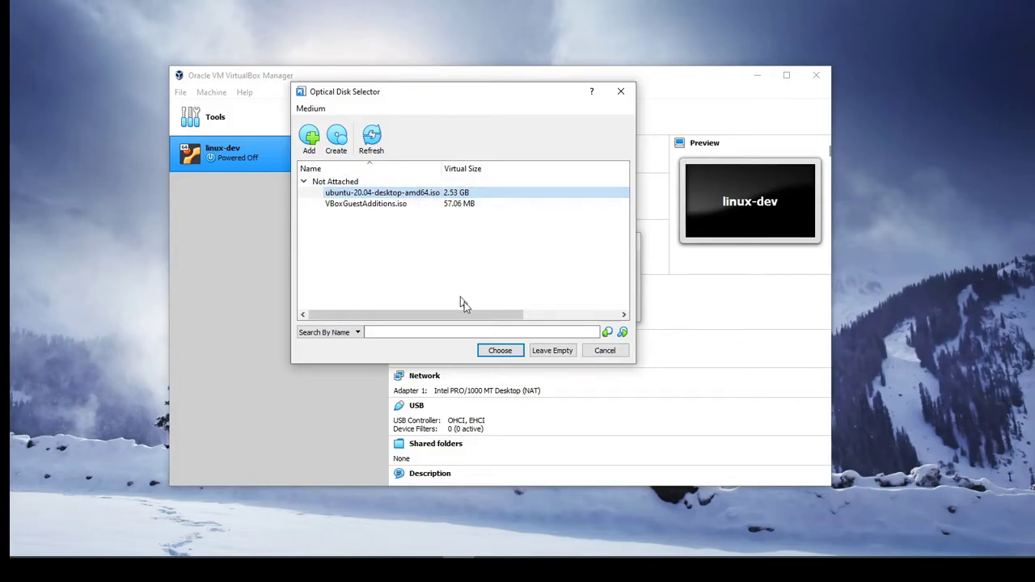
left_click(501, 350)
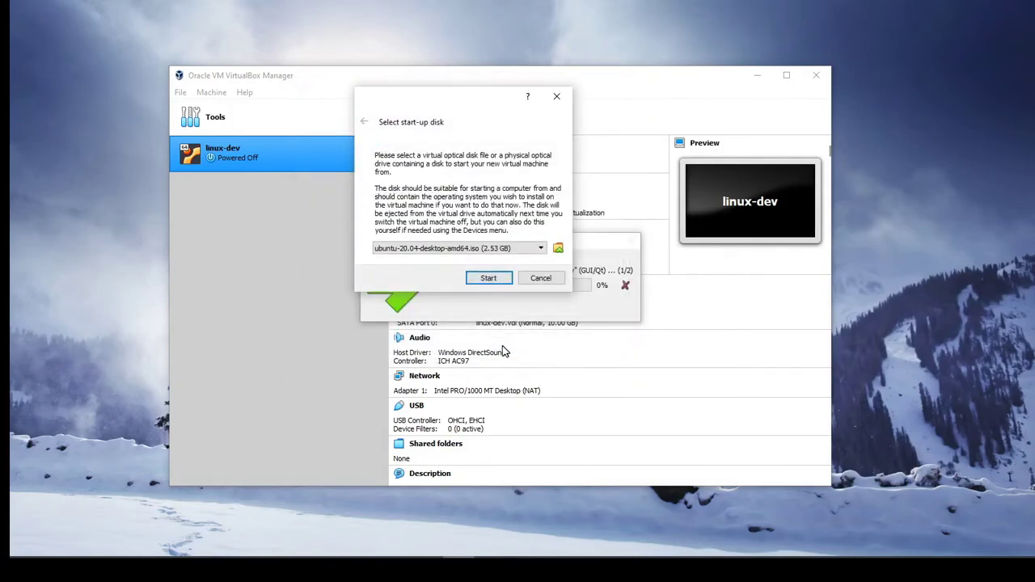
left_click_drag(473, 114, 546, 156)
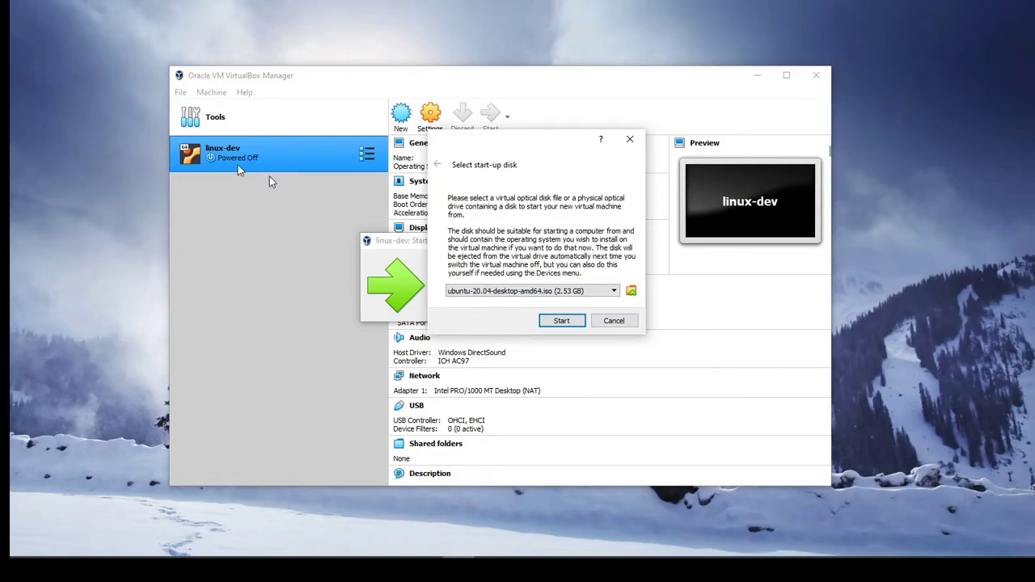
left_click(563, 321)
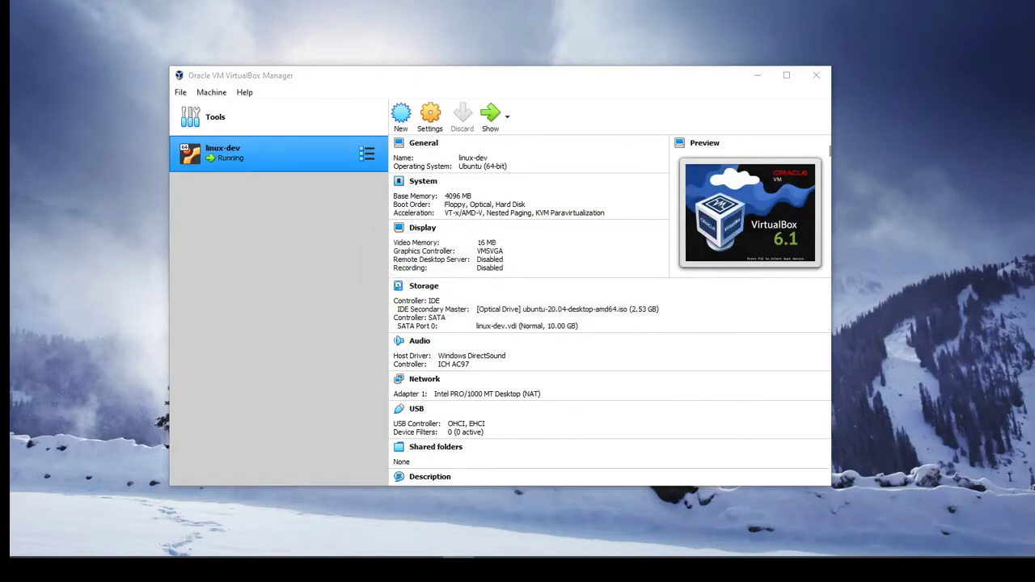
Step: Dismiss the mouse pointer integration message in the running linux-dev machine and maximize its window
left_click_drag(824, 181, 552, 108)
left_click(654, 143)
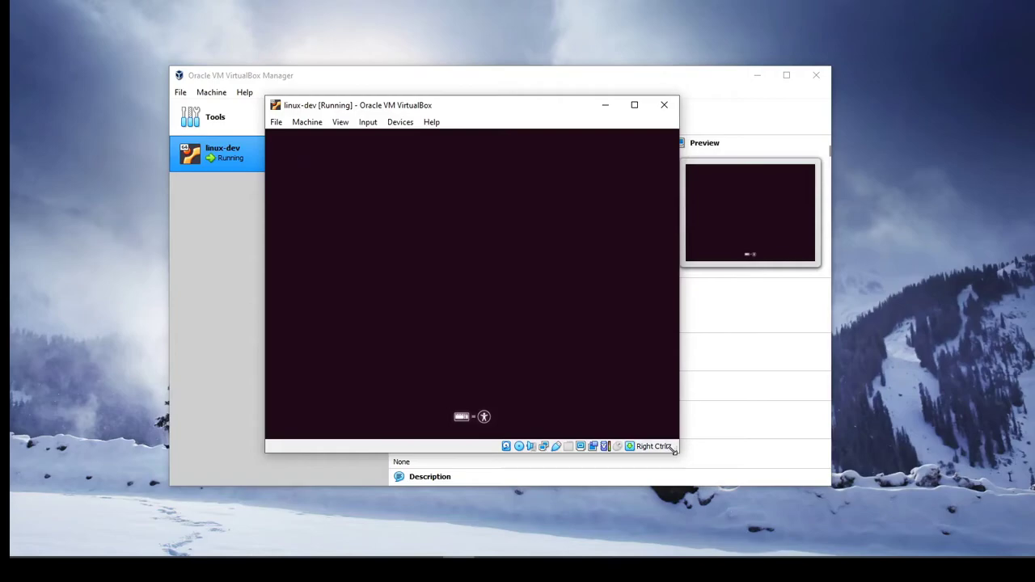
left_click_drag(678, 452, 802, 514)
left_click_drag(265, 97, 144, 31)
left_click_drag(730, 406, 823, 481)
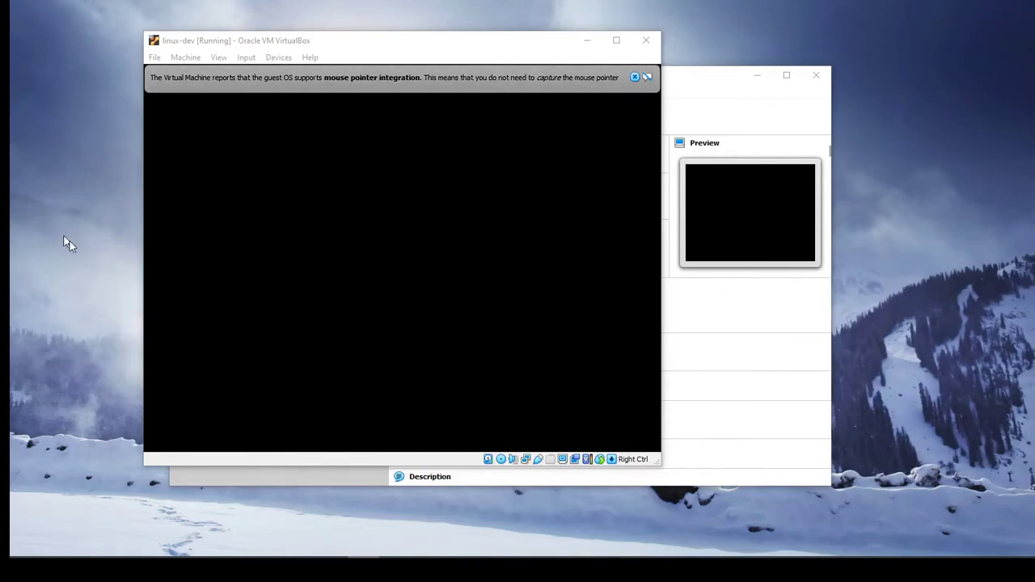
left_click(364, 259)
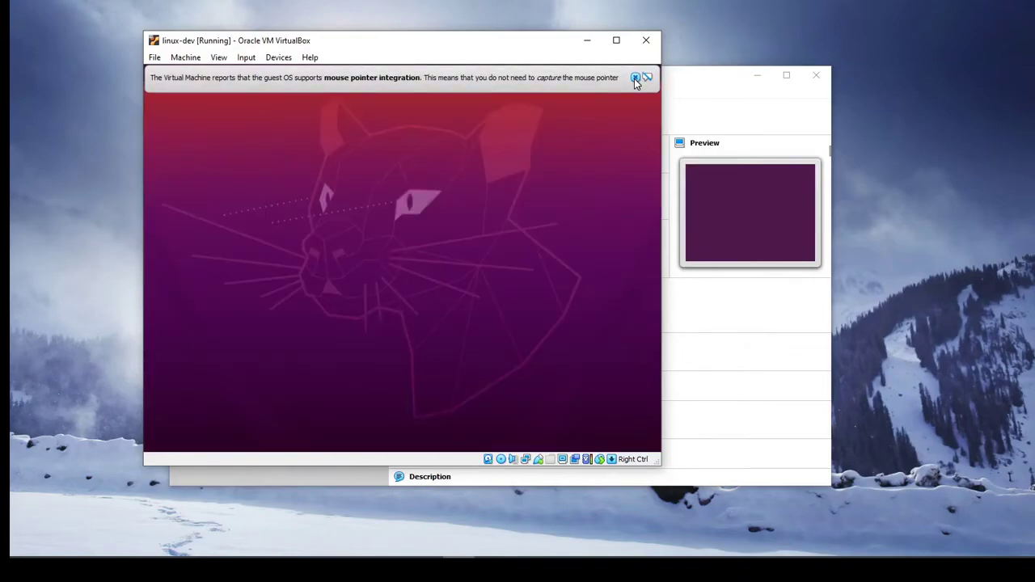
left_click(634, 78)
left_click(617, 43)
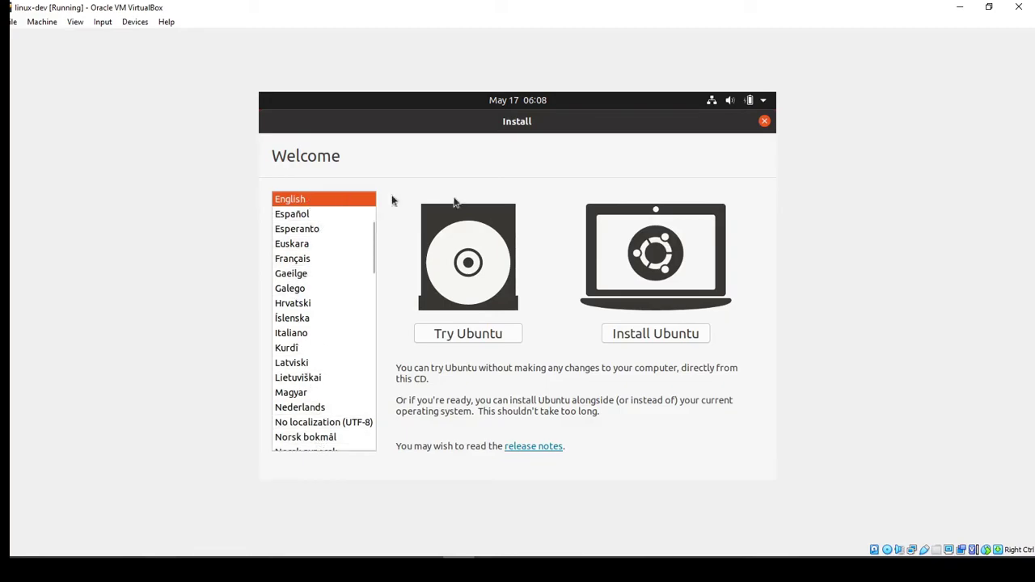
Step: Begin installing Ubuntu with the English (US) keyboard layout, choosing the normal installation with updates and third-party software
left_click(652, 339)
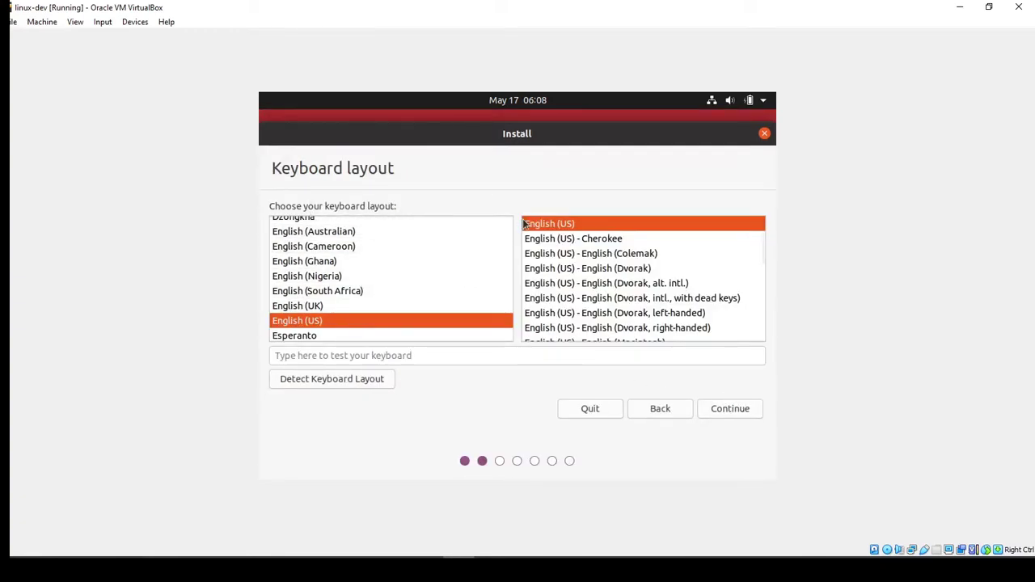
left_click(733, 410)
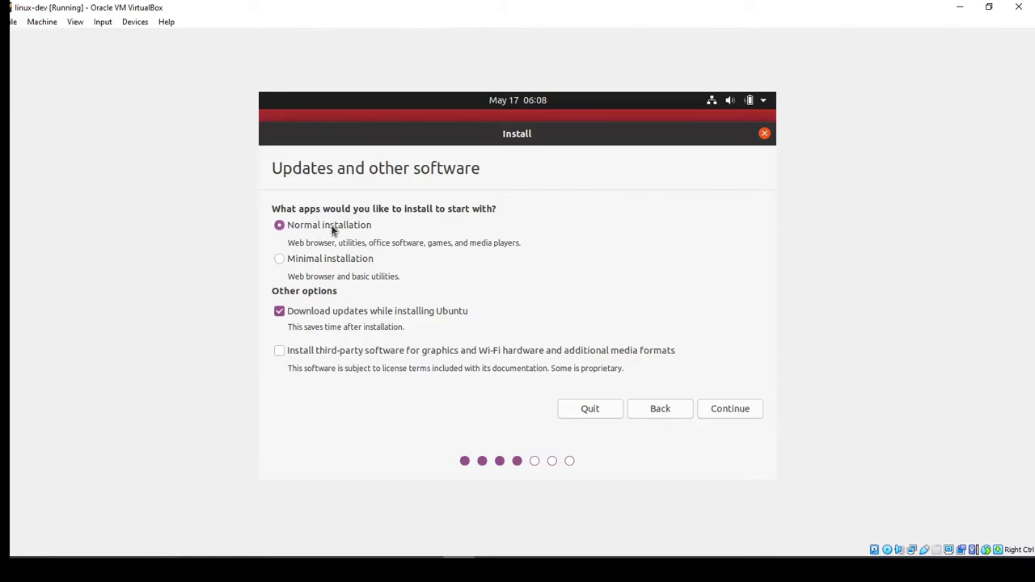
left_click_drag(372, 239, 423, 249)
left_click(408, 257)
left_click(279, 225)
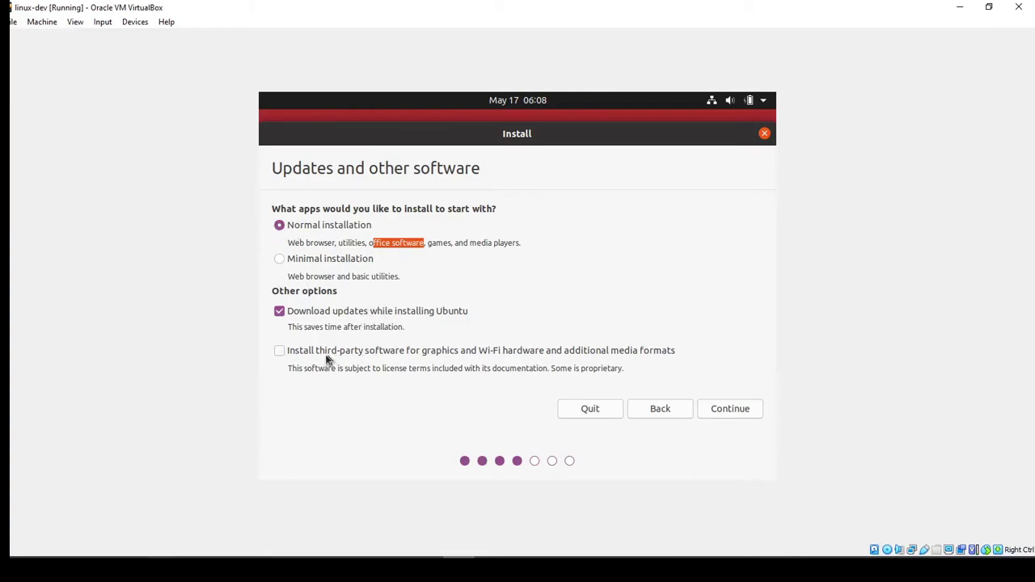
left_click(280, 353)
left_click(723, 407)
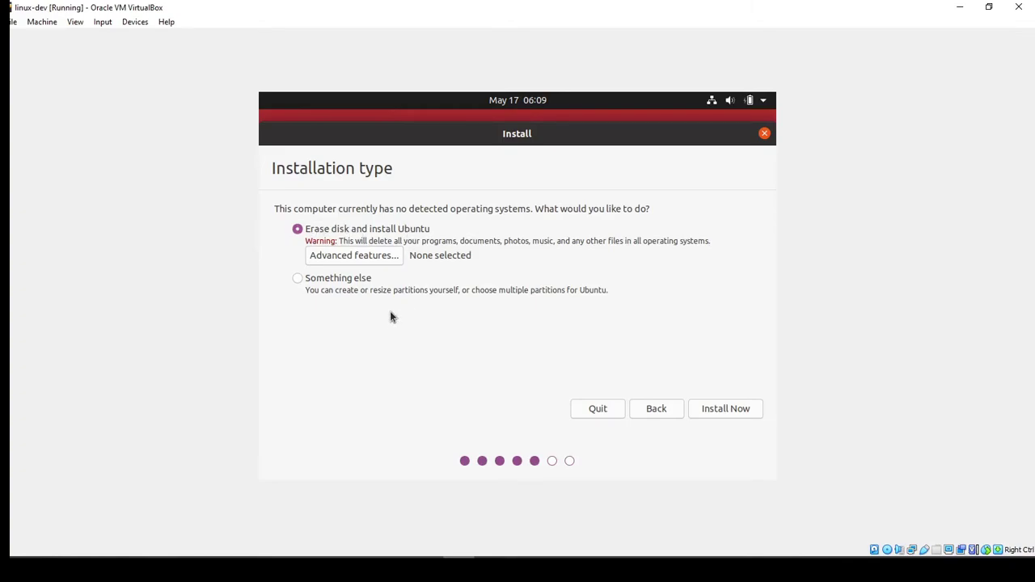
Step: Install with the erase-disk option, confirm writing the partition changes, and accept New York as the location
left_click(297, 278)
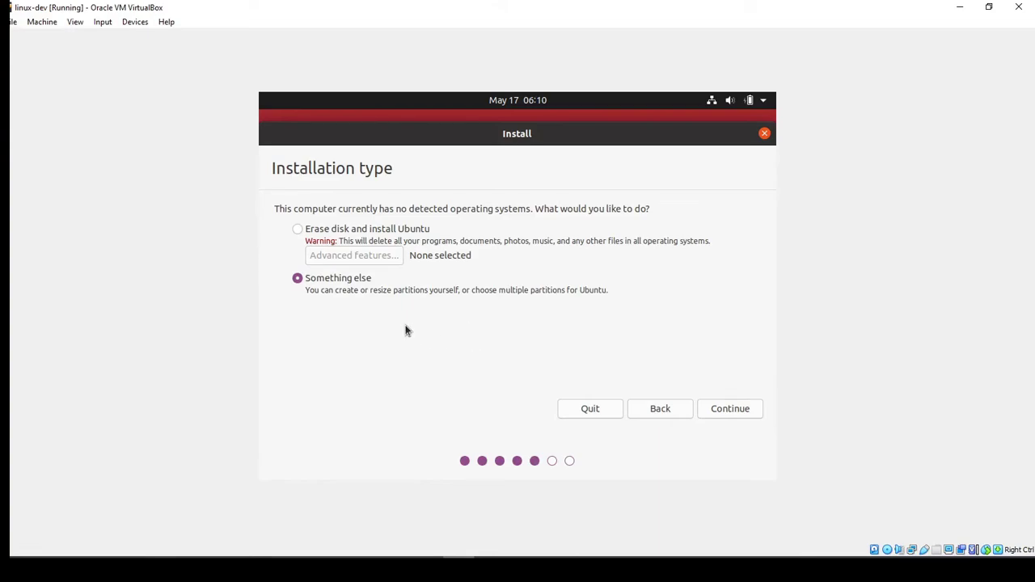
left_click(298, 228)
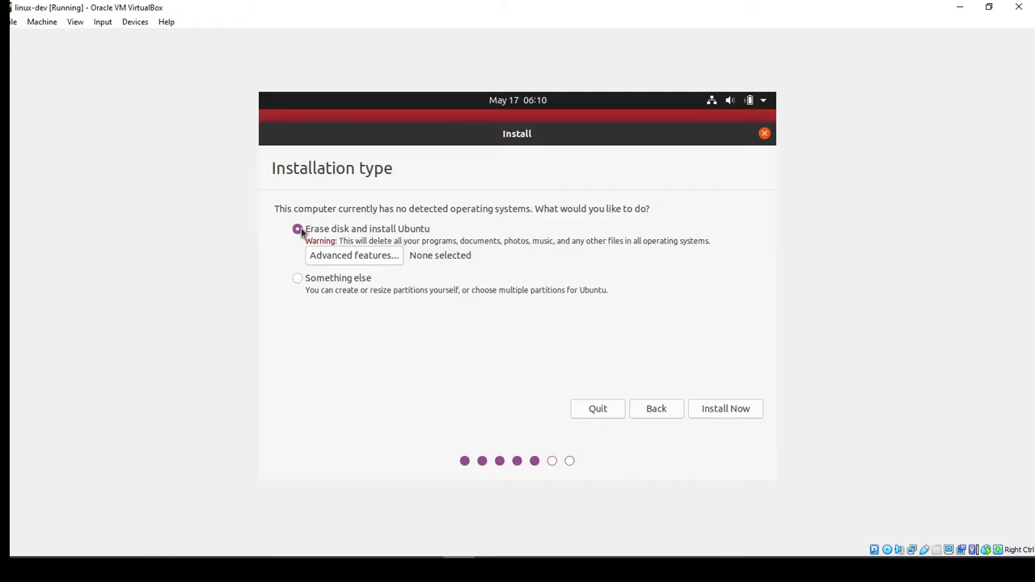
left_click(741, 411)
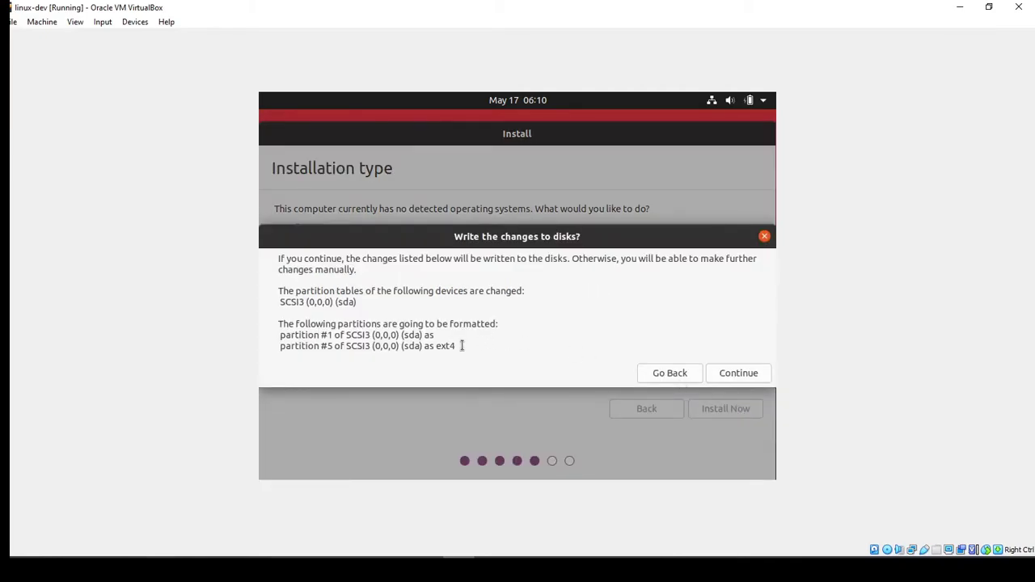
left_click_drag(462, 346, 262, 322)
left_click(346, 328)
left_click(731, 374)
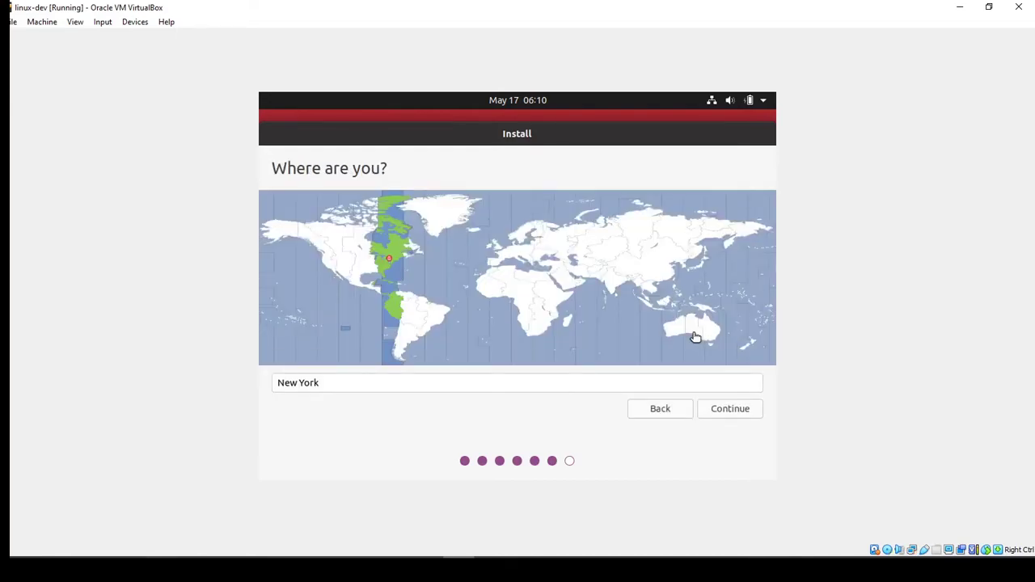
left_click(729, 410)
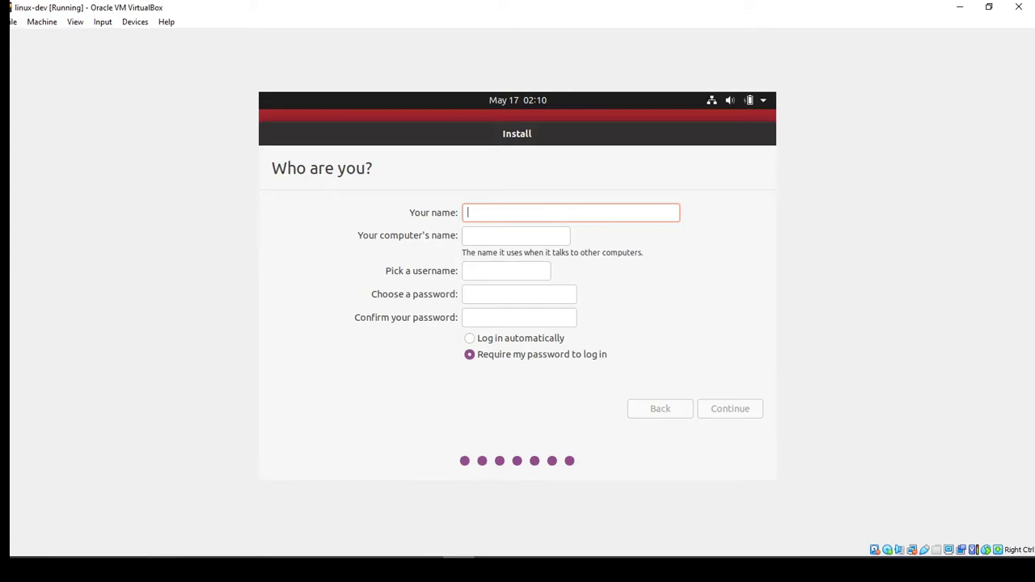
Step: Enter developer as the user's display name, linux-dev as the computer's name and dev as the username
type("developer")
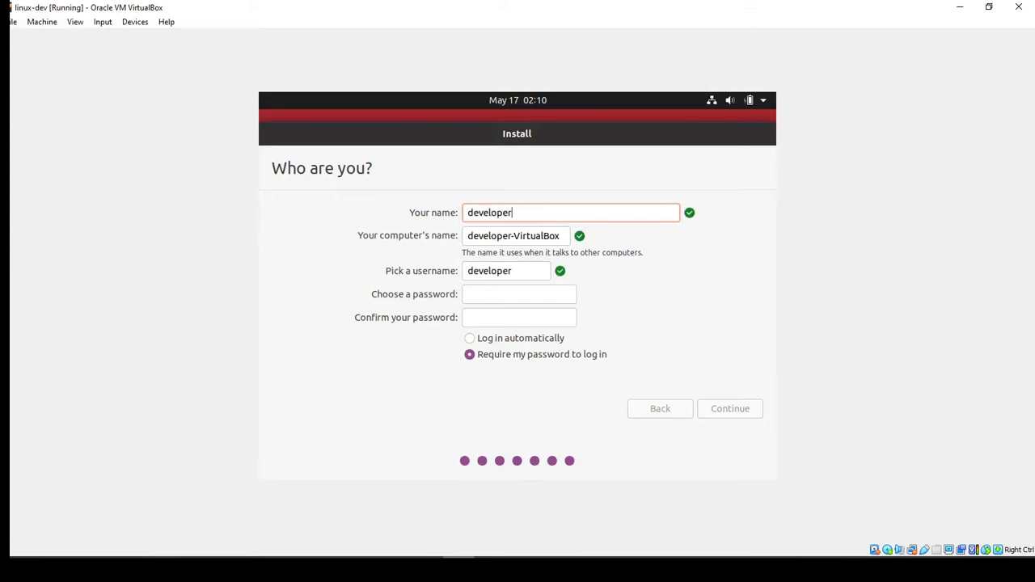
left_click(491, 234)
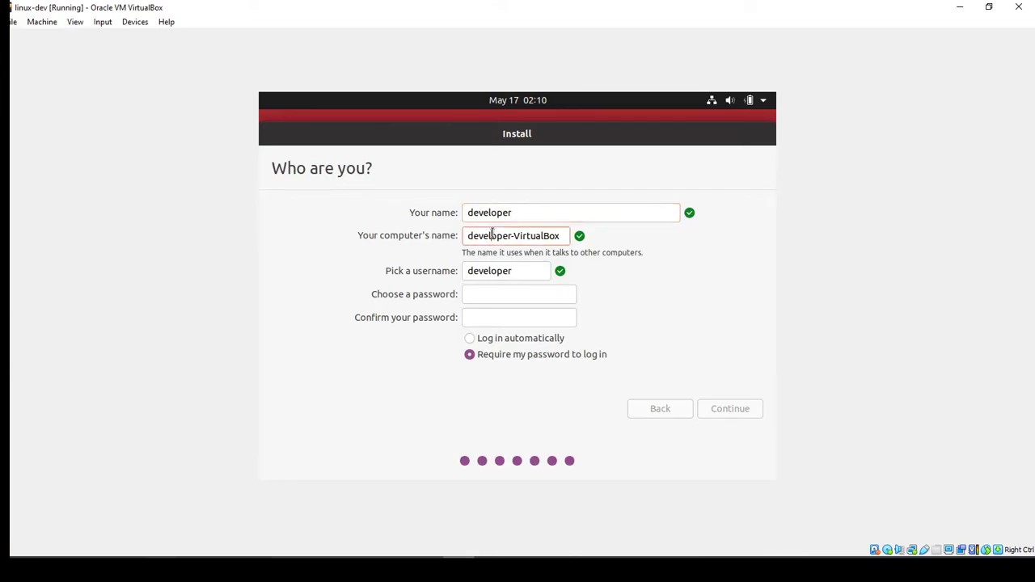
triple_click(491, 235)
type("linux-dev")
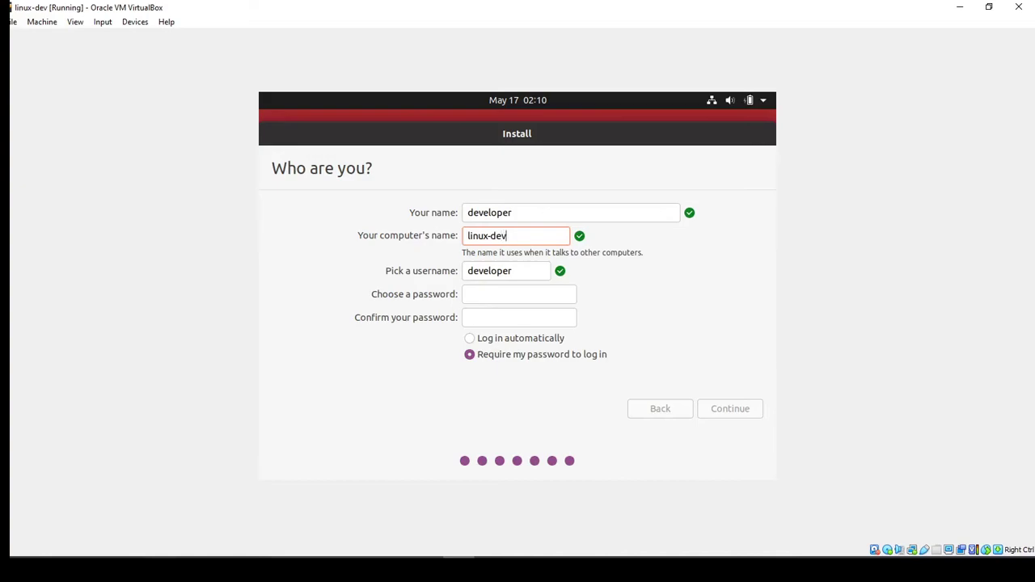
triple_click(522, 273)
type("dev")
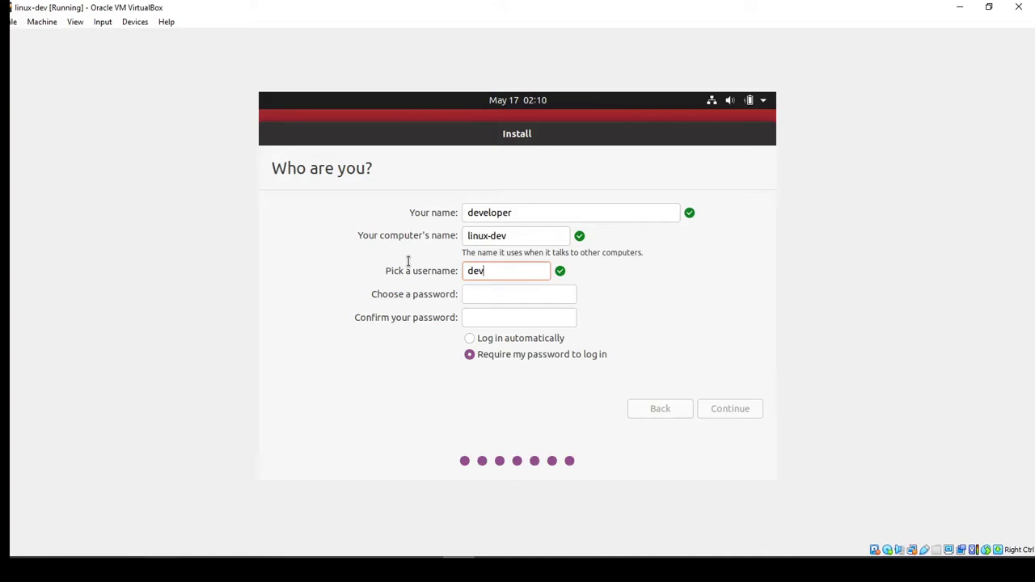
Step: Enter and confirm the account password for the new Ubuntu user
left_click(501, 293)
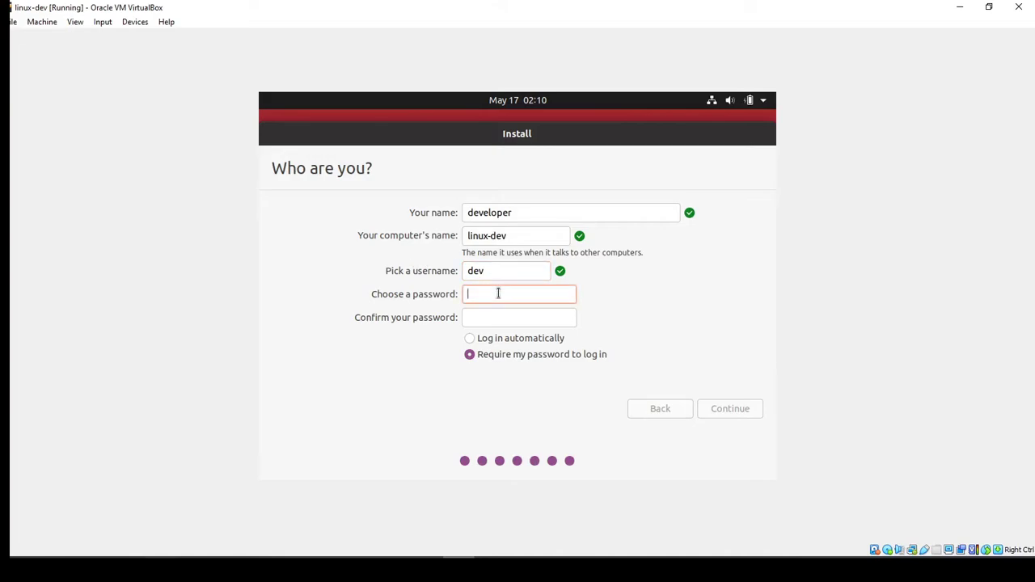
type("***********")
key("Tab")
type("***********")
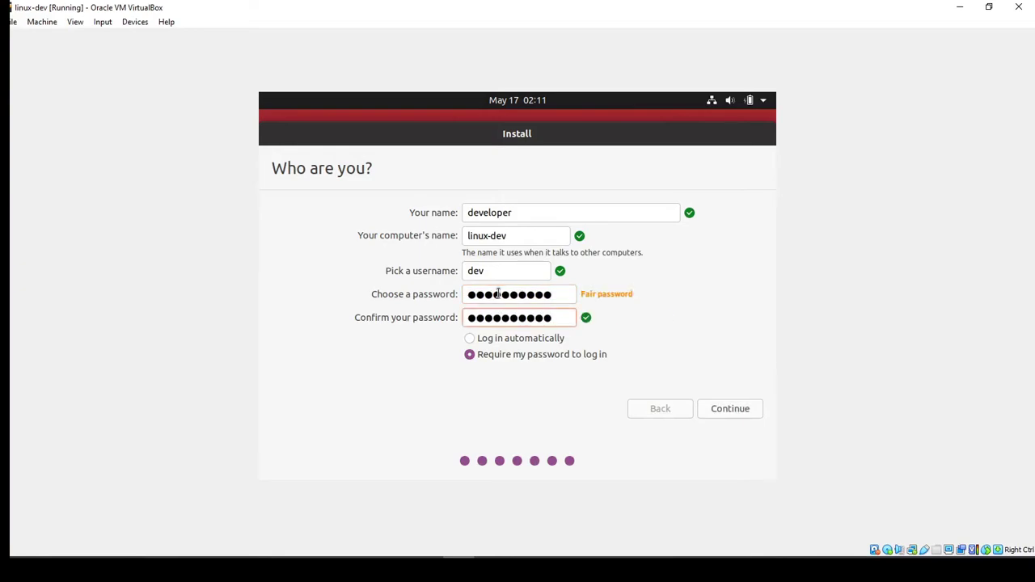
Step: Submit the user details to complete the Ubuntu installation, and restart the machine past the installation-medium prompt
left_click(731, 410)
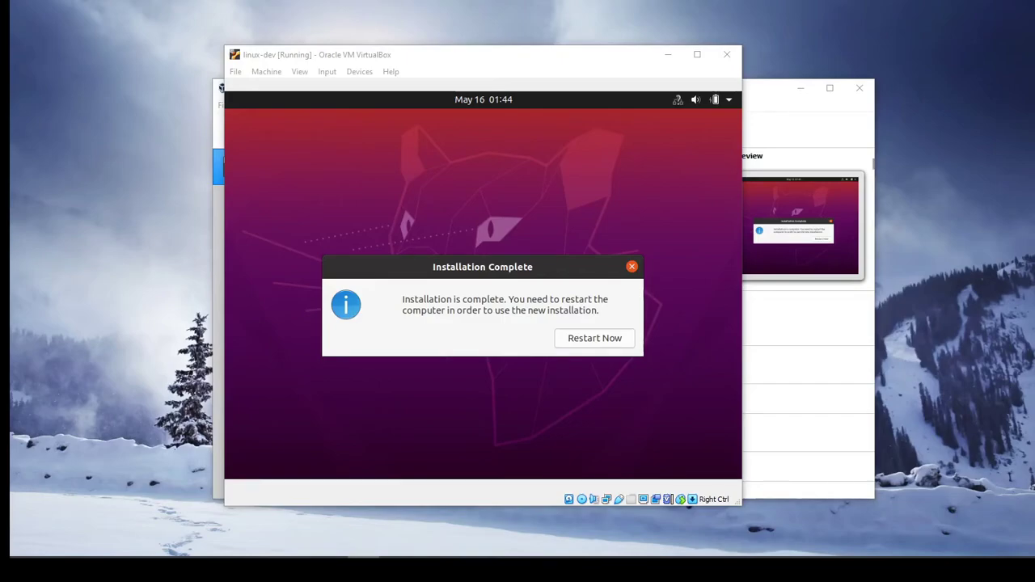
left_click(622, 346)
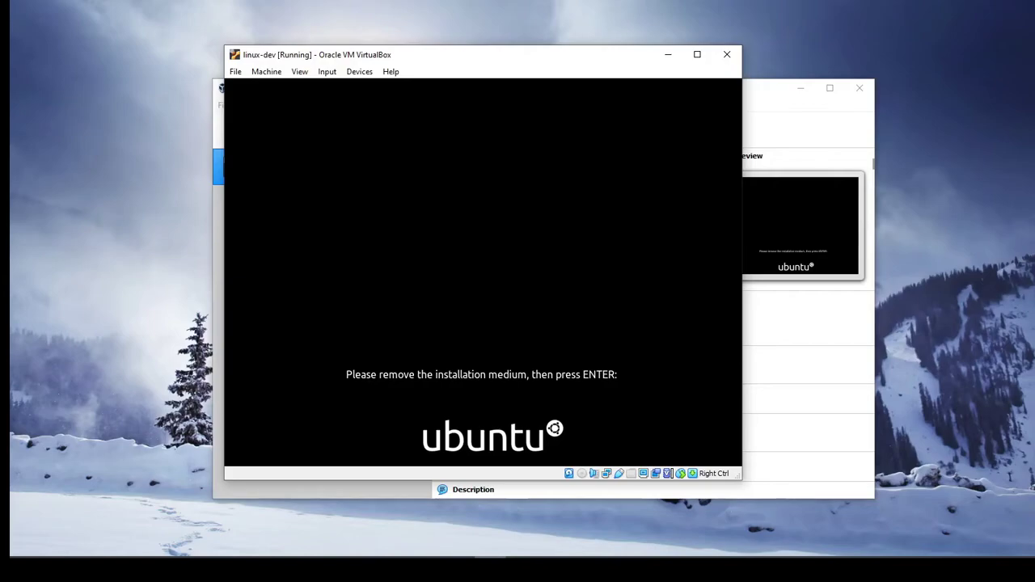
key("Return")
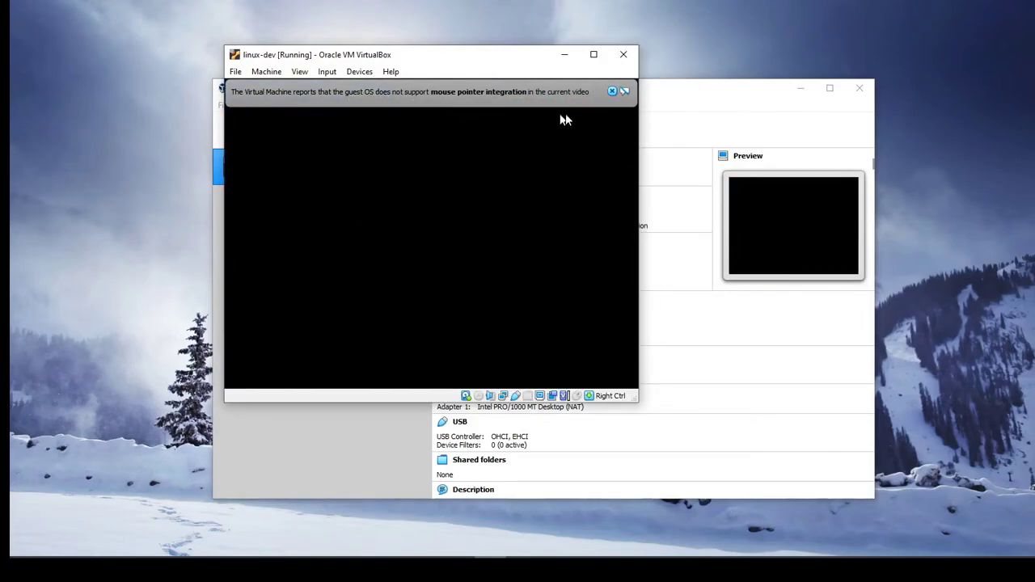
Step: Dismiss the mouse pointer integration notice, then enlarge and maximize the virtual machine window
left_click(612, 91)
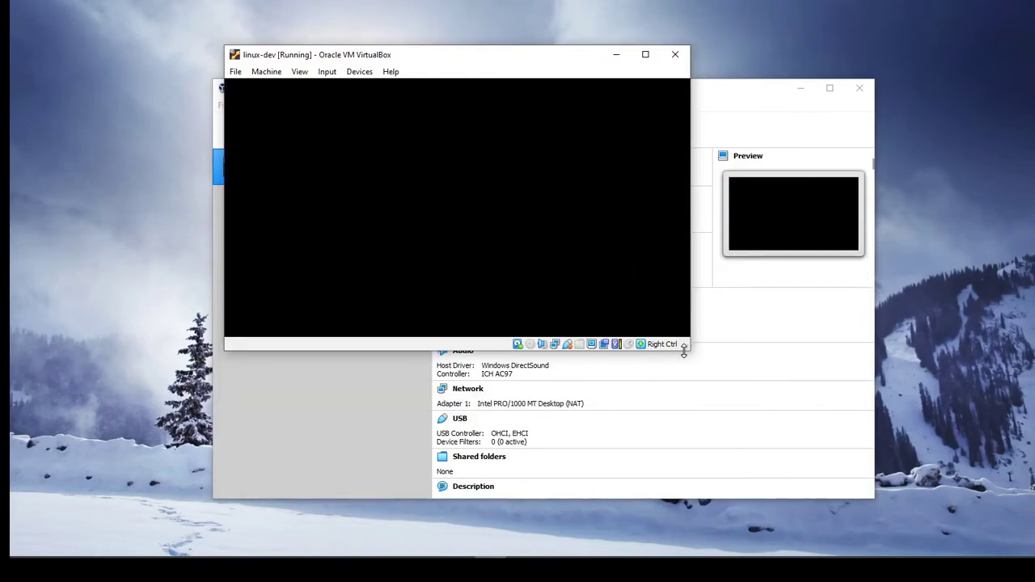
left_click_drag(685, 351, 842, 515)
left_click(799, 54)
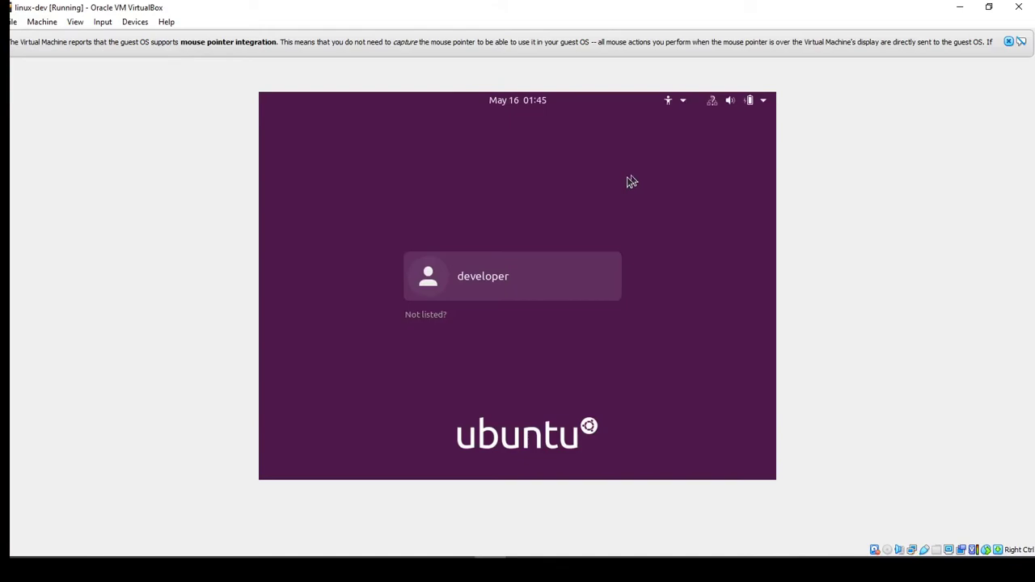
Step: Log in to the installed Ubuntu system as developer by entering the account password
left_click(488, 283)
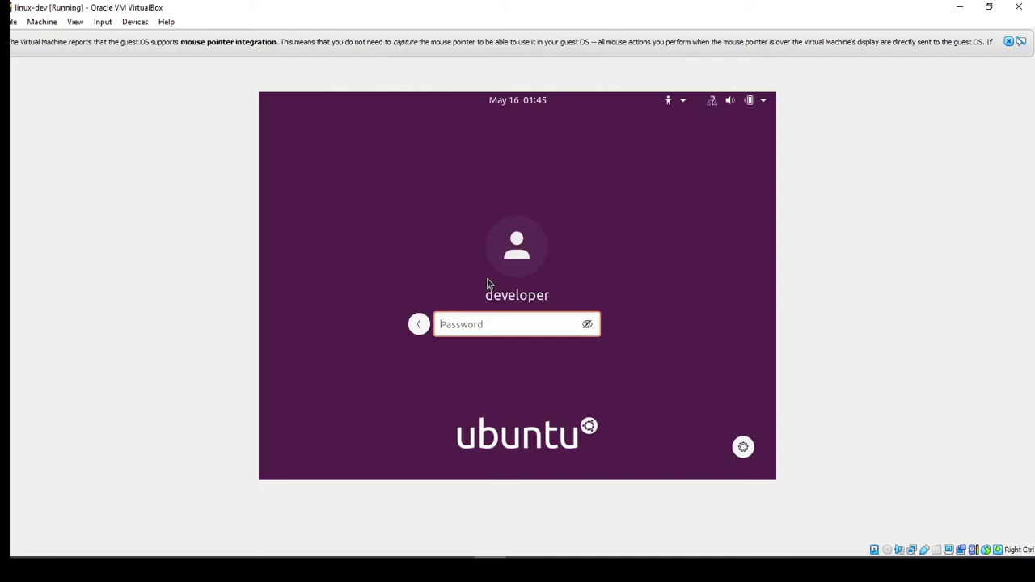
type("***")
key("Return")
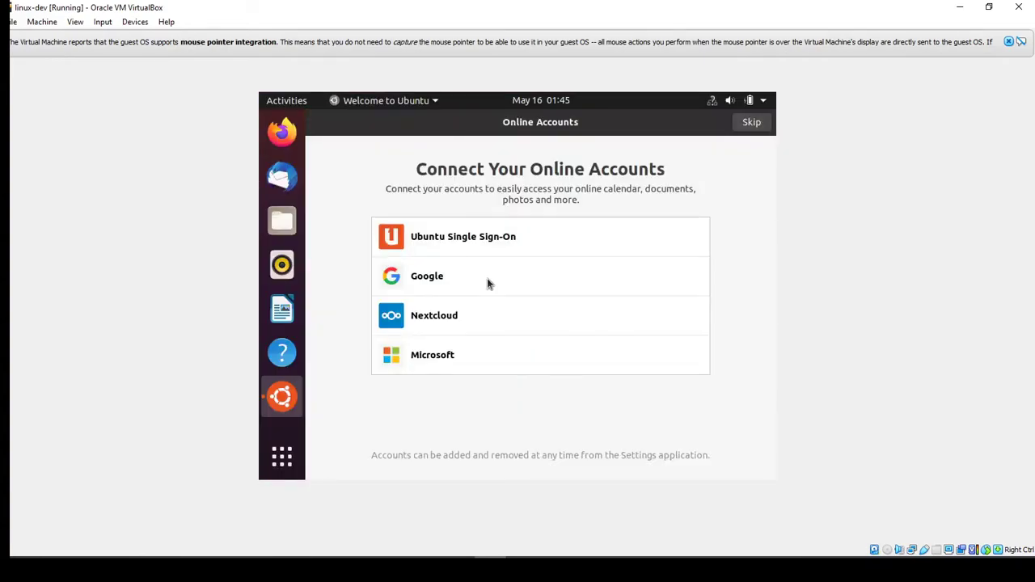
Step: Complete the Ubuntu welcome setup, skipping online accounts and Livepatch, sending system info to Canonical and leaving location services off
left_click(751, 123)
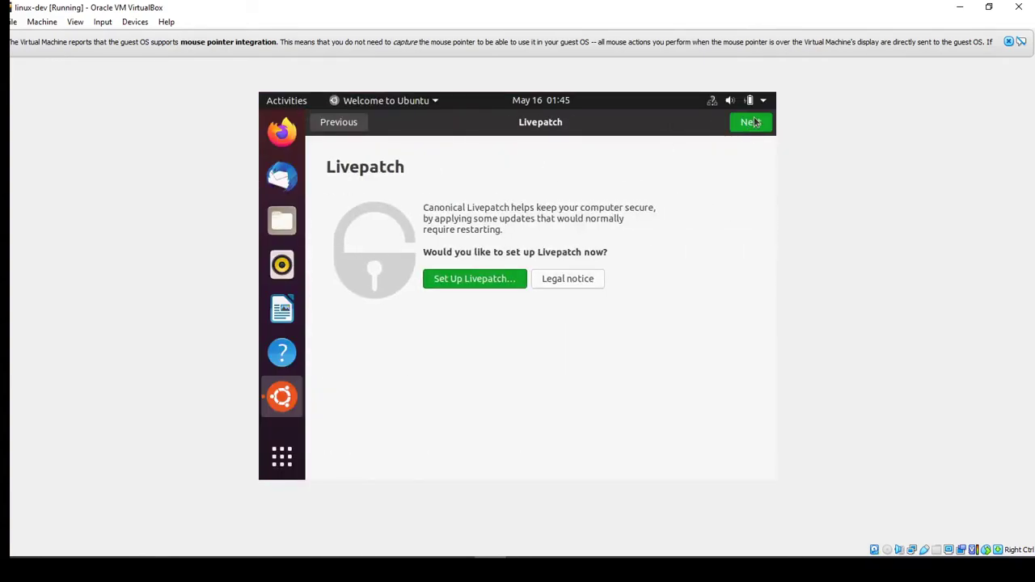
left_click(751, 122)
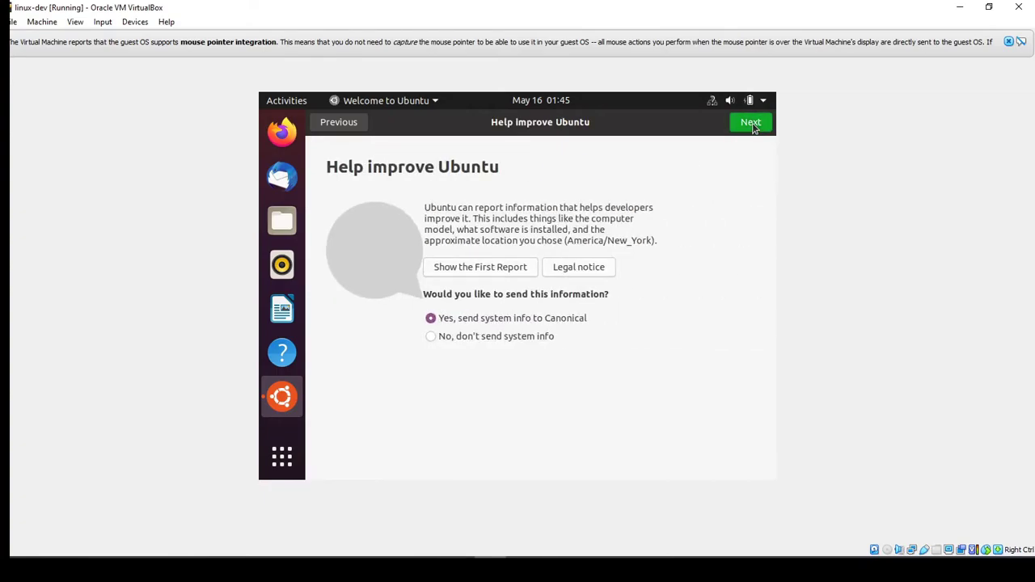
left_click(752, 124)
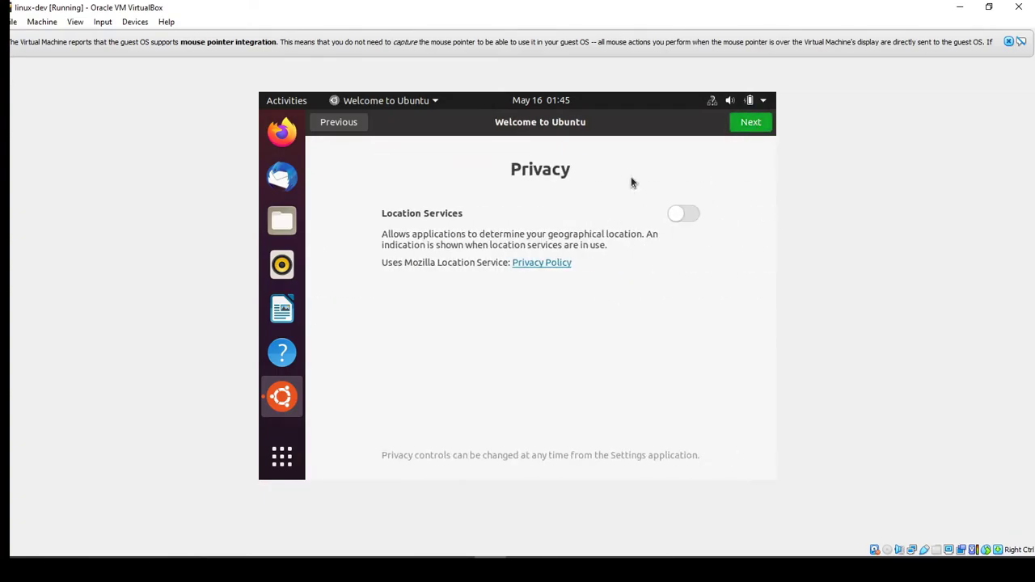
left_click(740, 126)
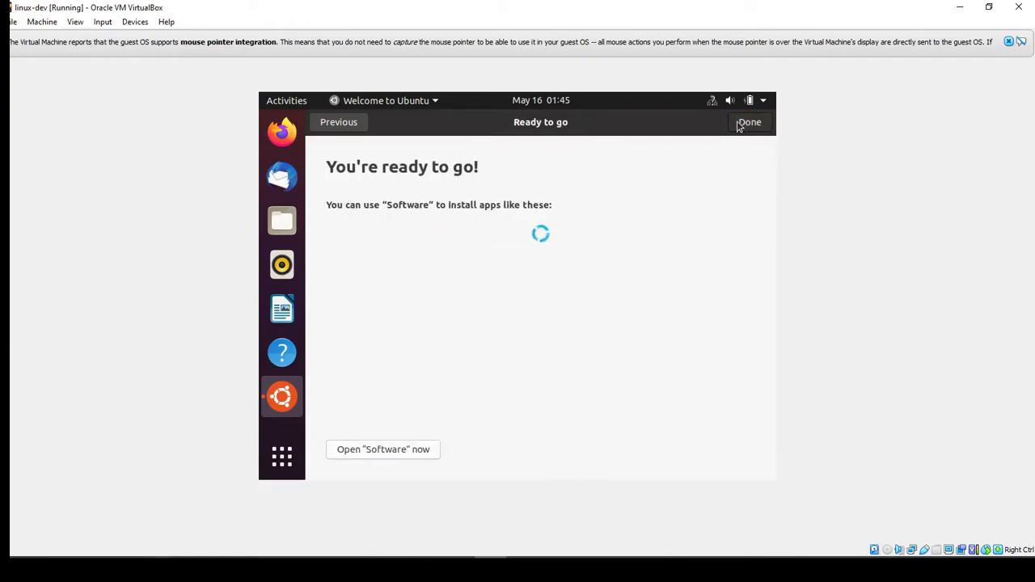
left_click(749, 123)
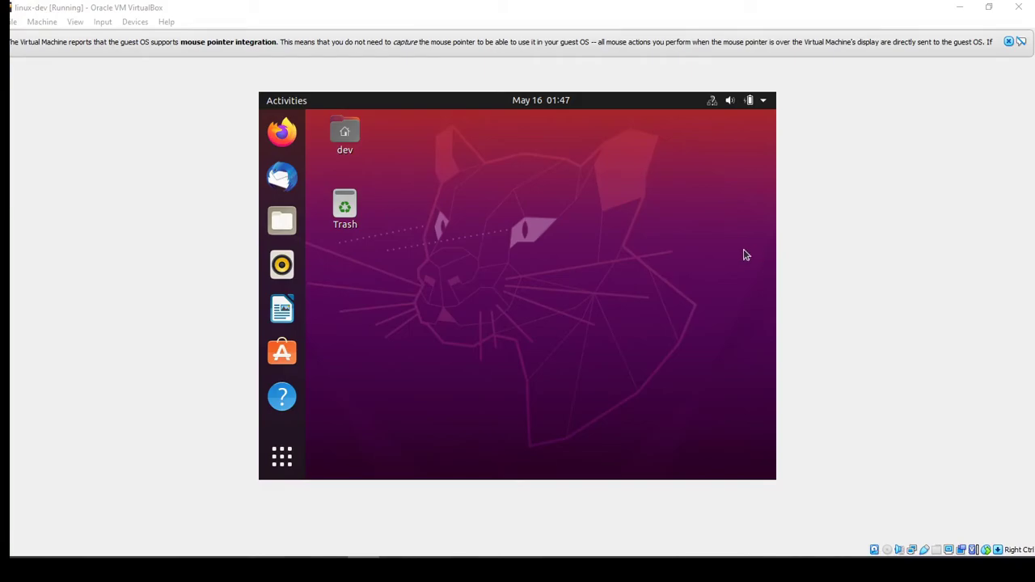
Step: Insert the Guest Additions CD image, run its installer with the account password for authentication, and close the finished installer
left_click(135, 23)
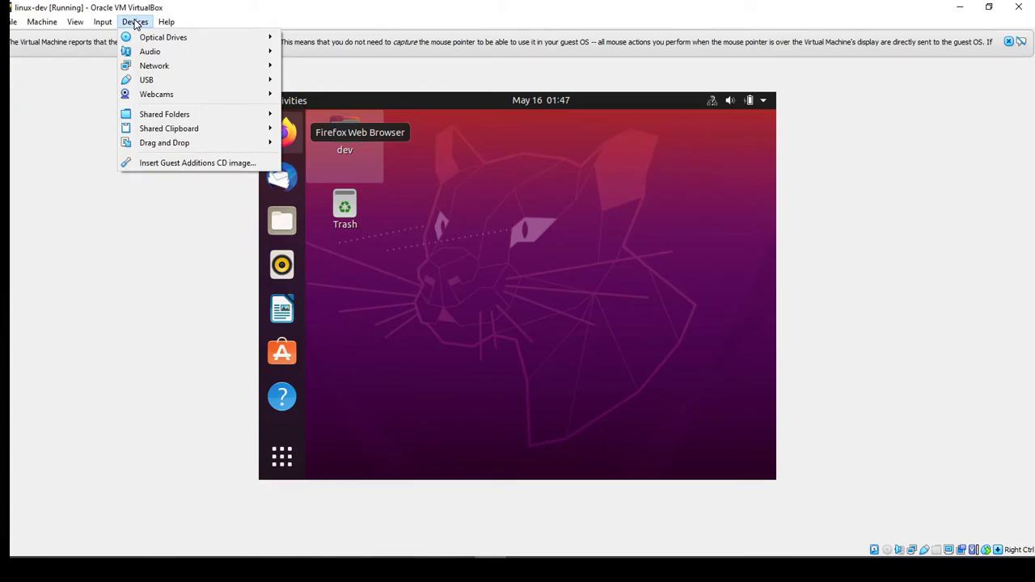
left_click(159, 163)
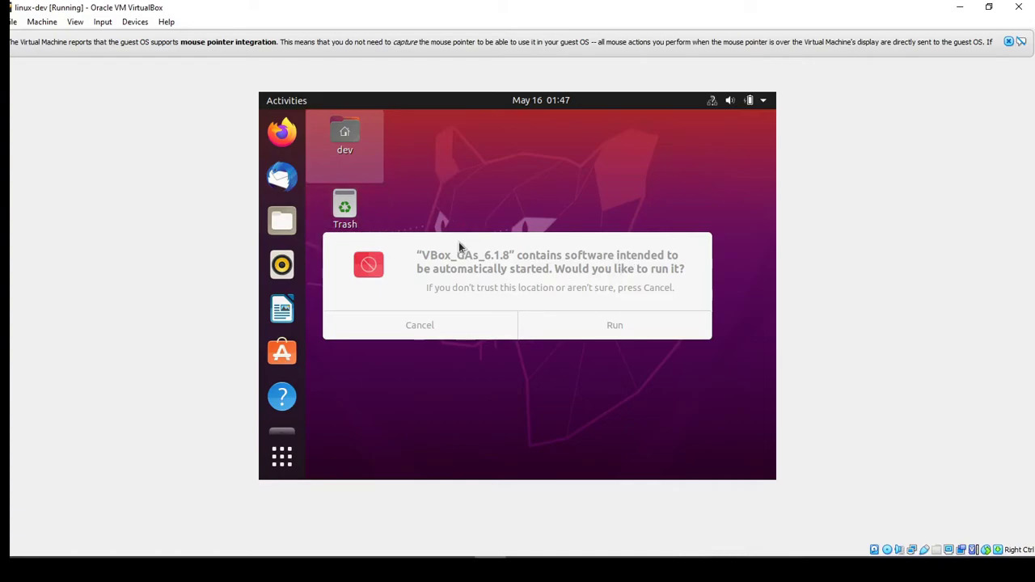
left_click(594, 327)
left_click(606, 325)
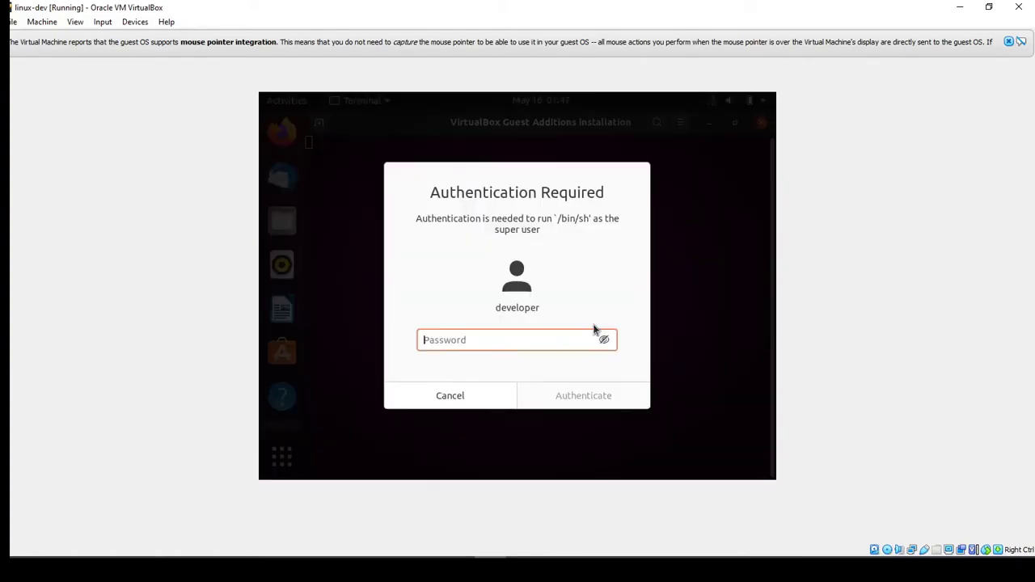
type("****")
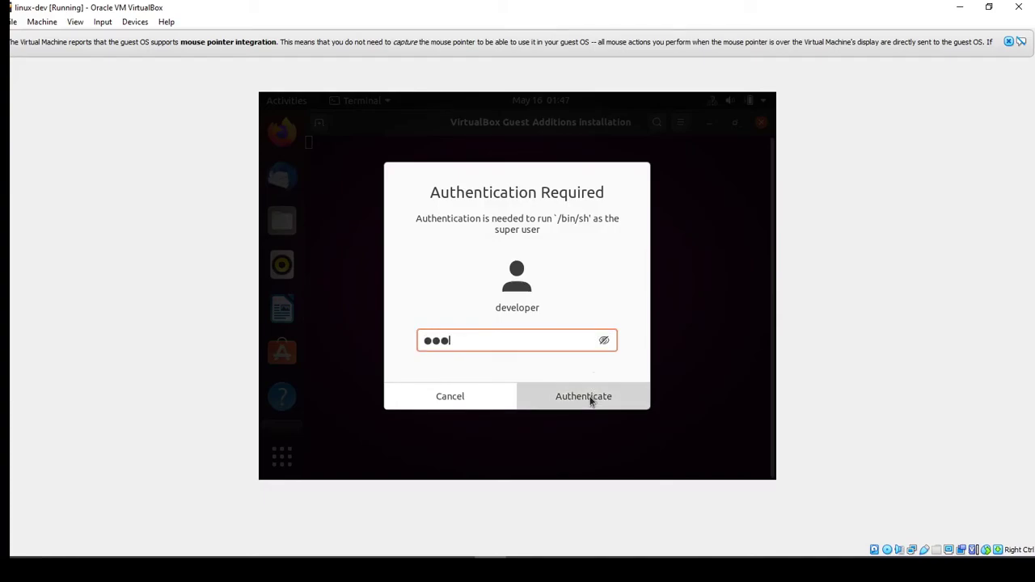
left_click(591, 395)
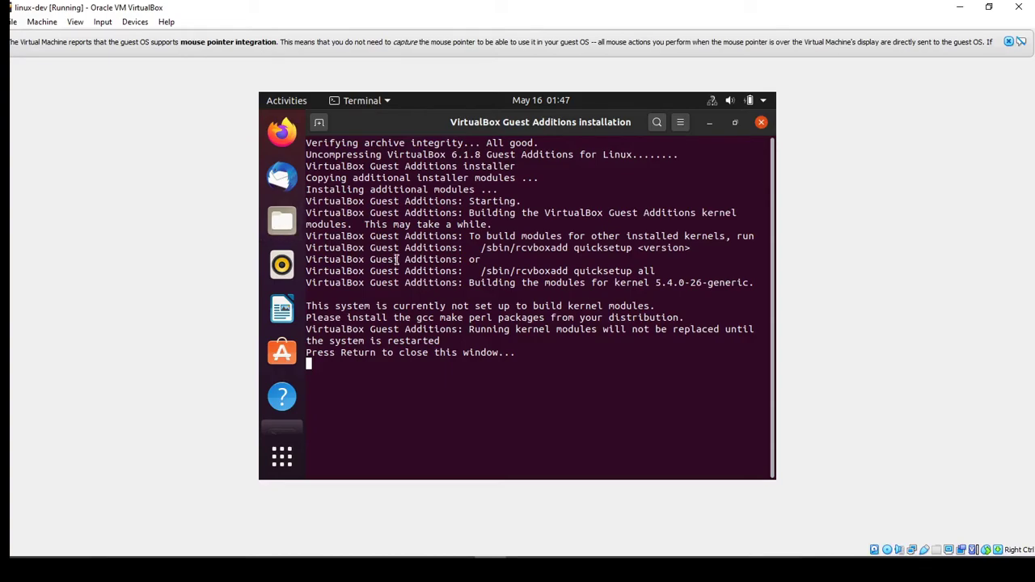
key("Return")
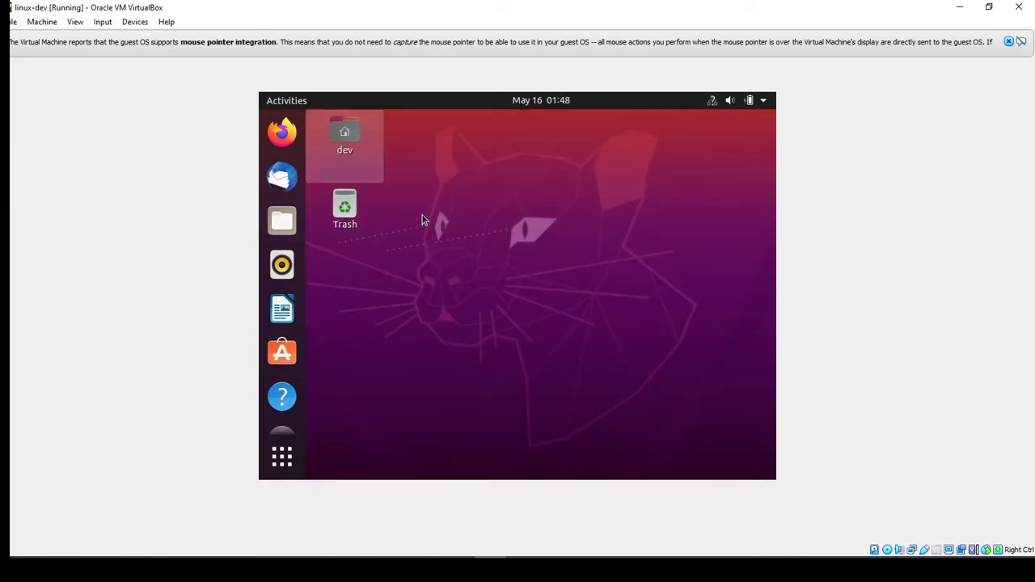
Step: Power off the Ubuntu virtual machine from within the guest desktop
left_click(764, 103)
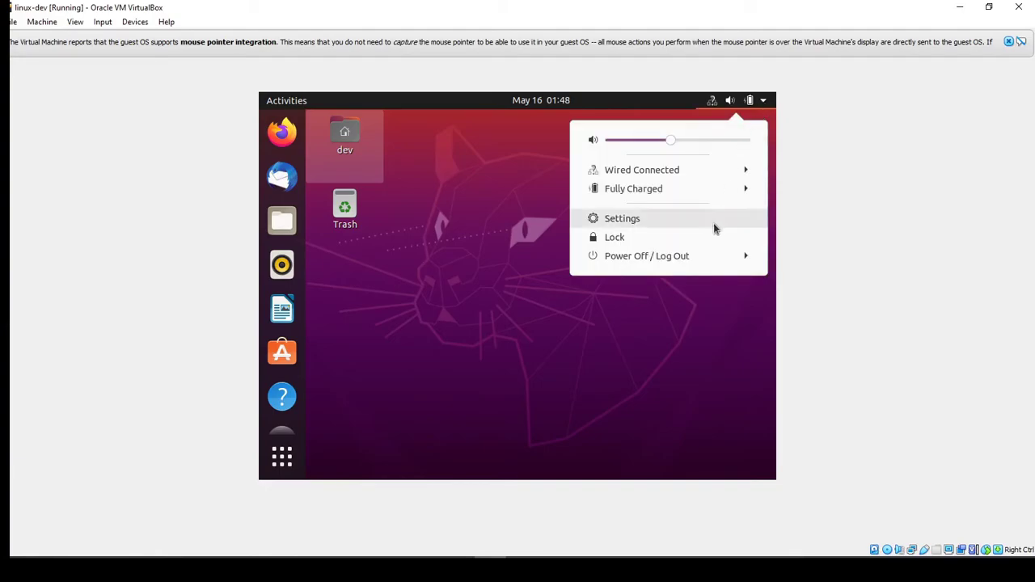
left_click(701, 257)
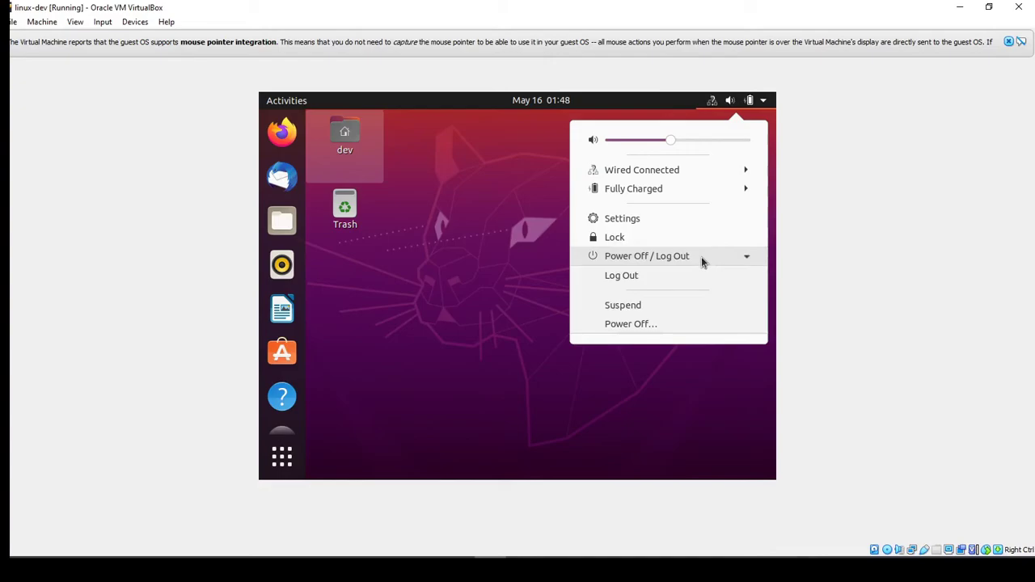
left_click(632, 325)
left_click(596, 325)
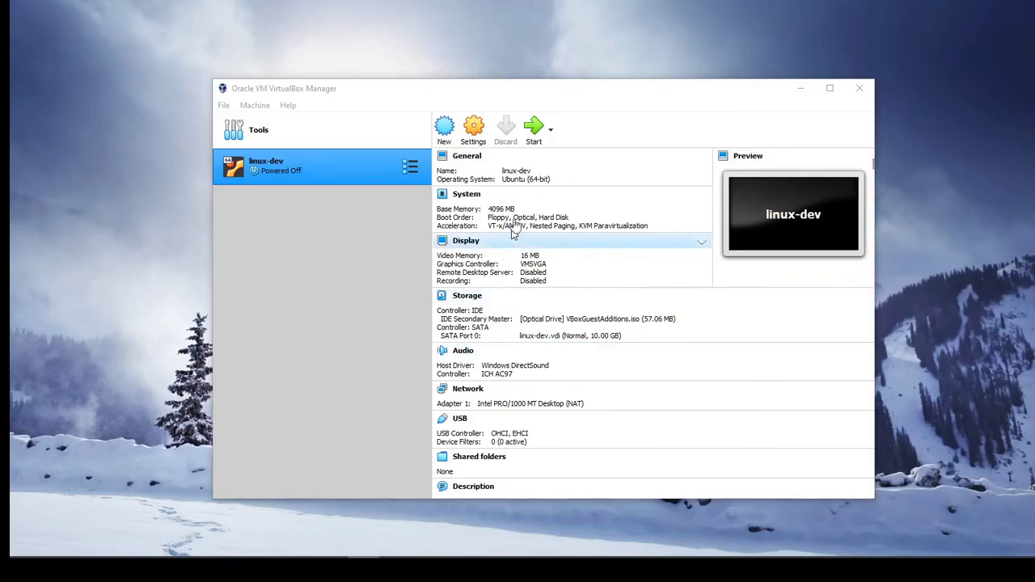
Step: Raise the linux-dev machine's video memory to 128 MB in its display settings and save the change
left_click(484, 135)
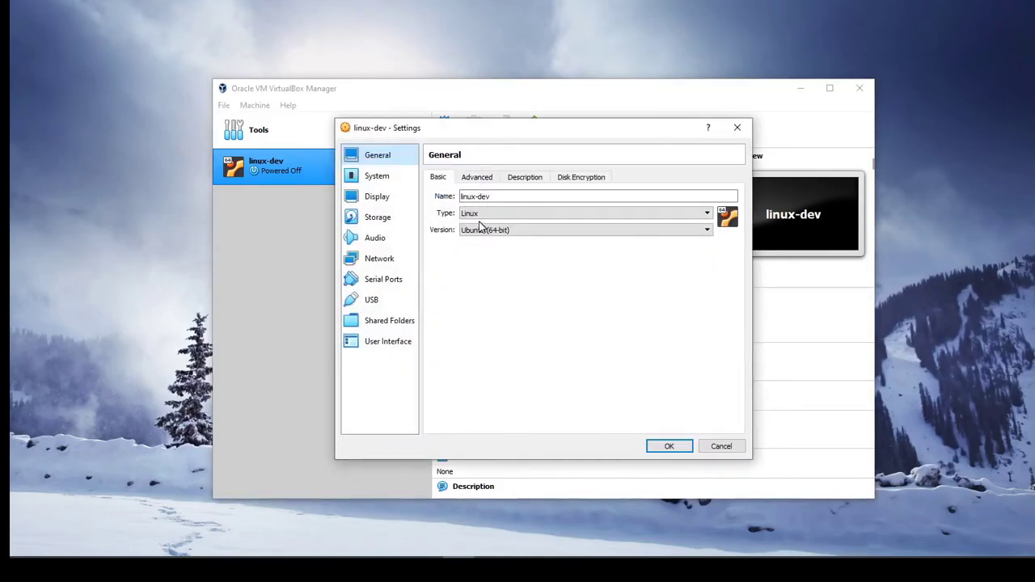
left_click(376, 198)
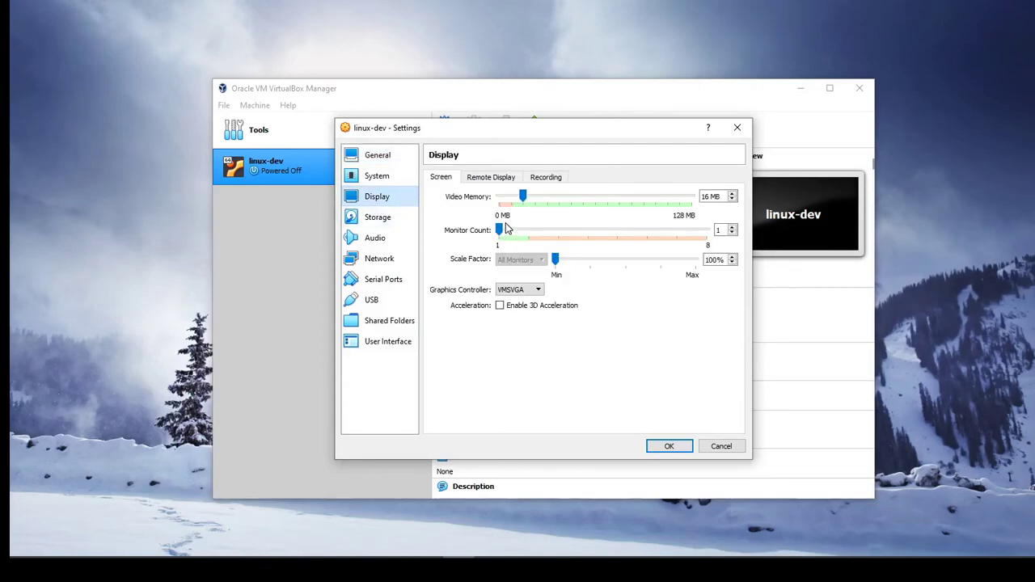
left_click_drag(522, 195, 691, 196)
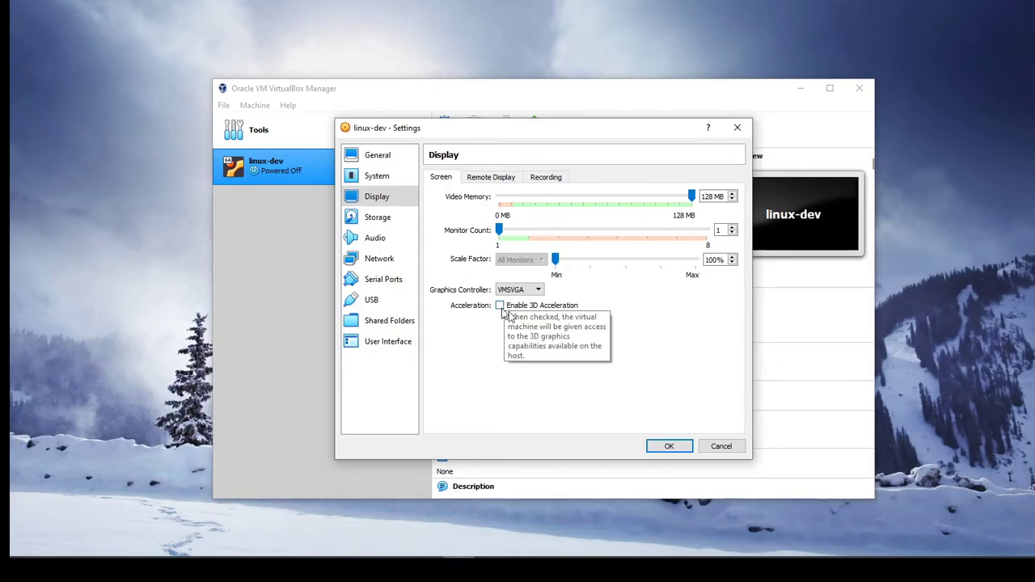
left_click(669, 446)
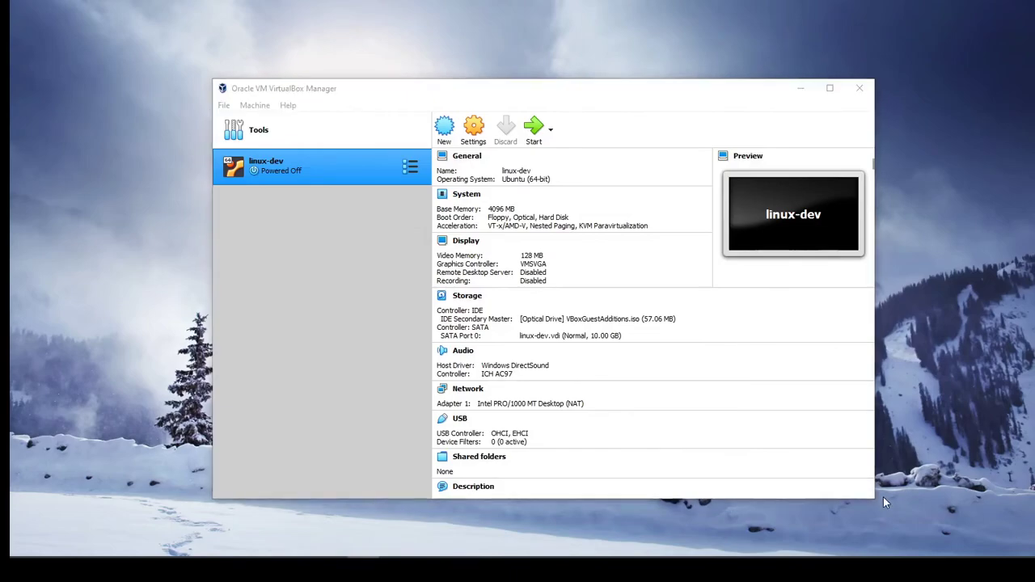
Step: Set both the shared clipboard and drag'n'drop of the linux-dev machine to Bidirectional and save the settings
left_click(474, 131)
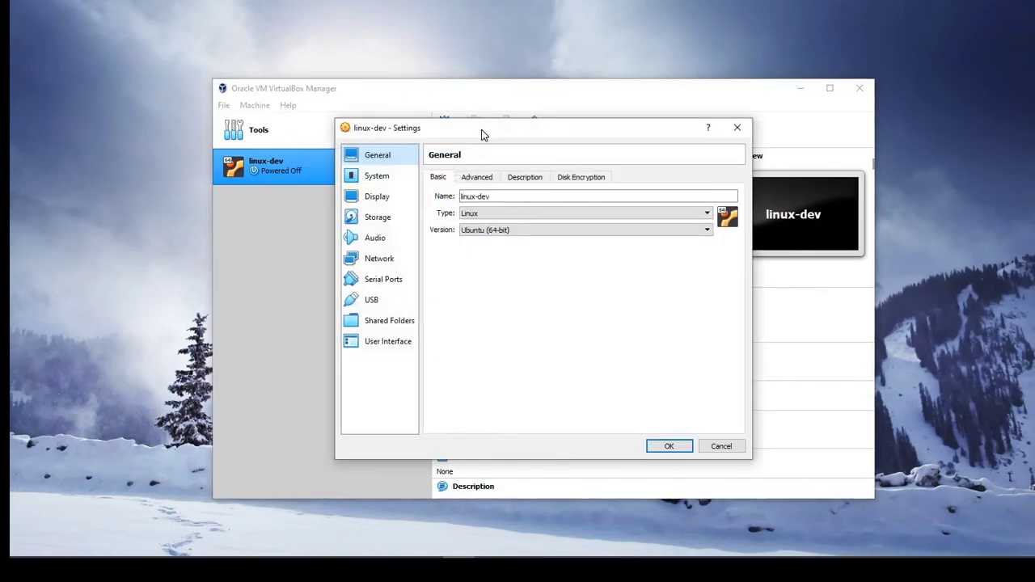
left_click(472, 179)
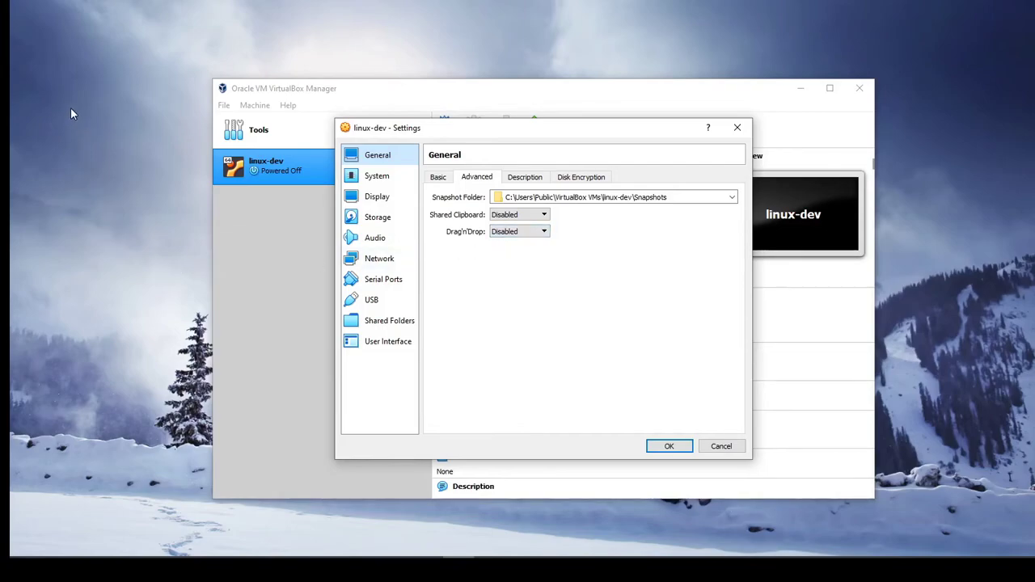
left_click(517, 215)
left_click(519, 257)
left_click(517, 231)
left_click(512, 265)
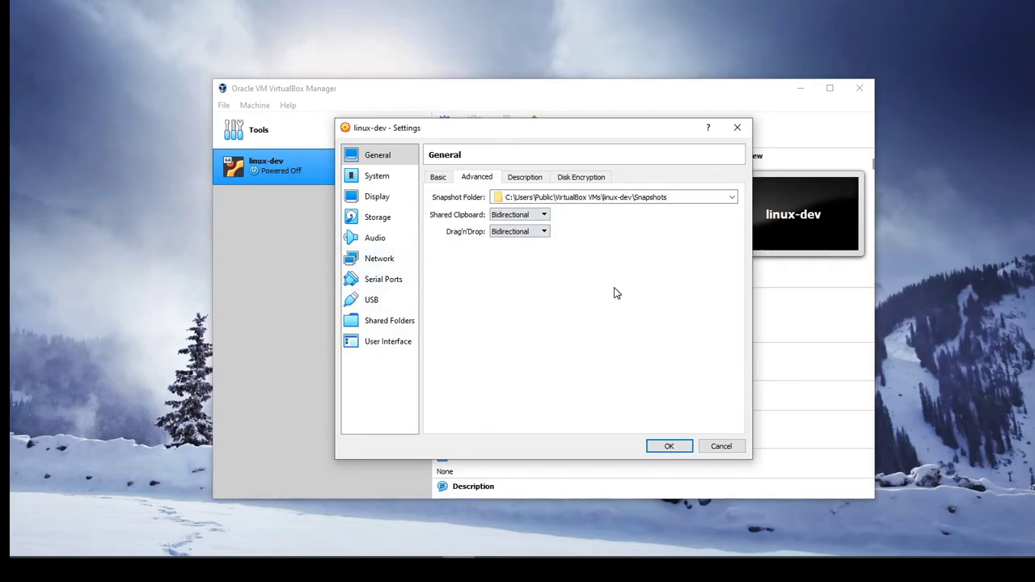
left_click(670, 448)
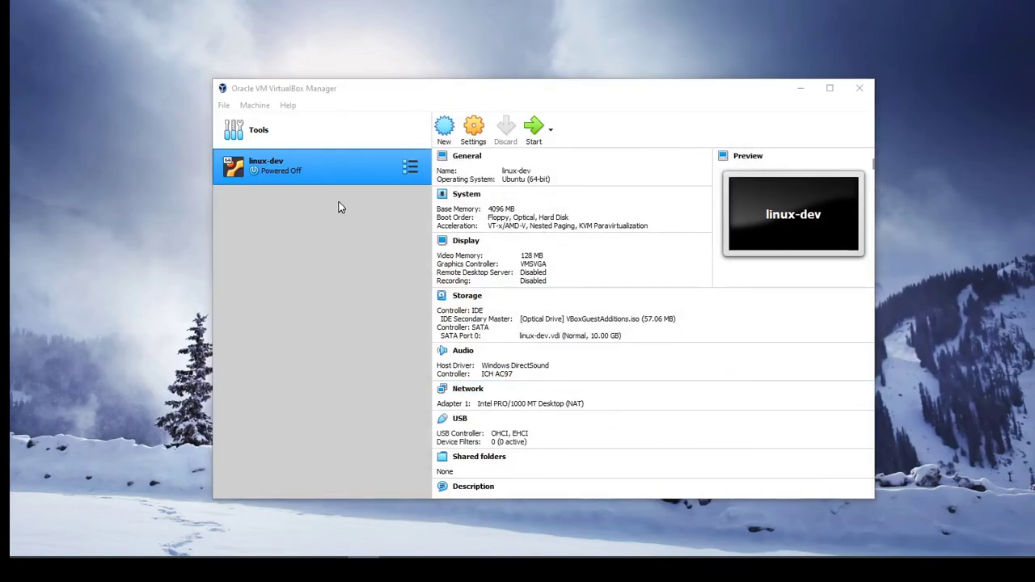
Step: Start the linux-dev virtual machine and dismiss the keyboard capture and mouse pointer integration notices
left_click(321, 162)
left_click(533, 127)
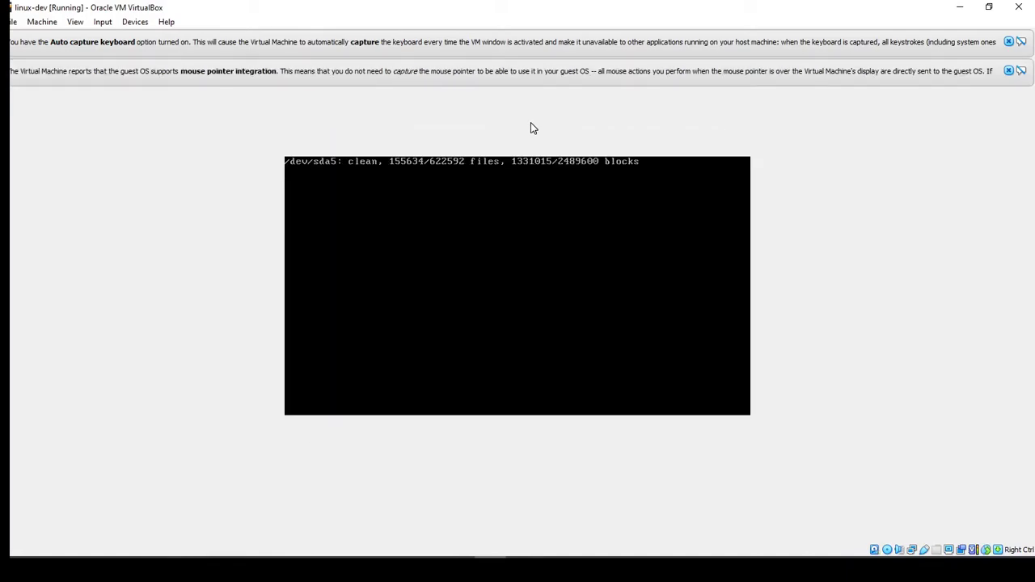
left_click(1008, 70)
left_click(1009, 42)
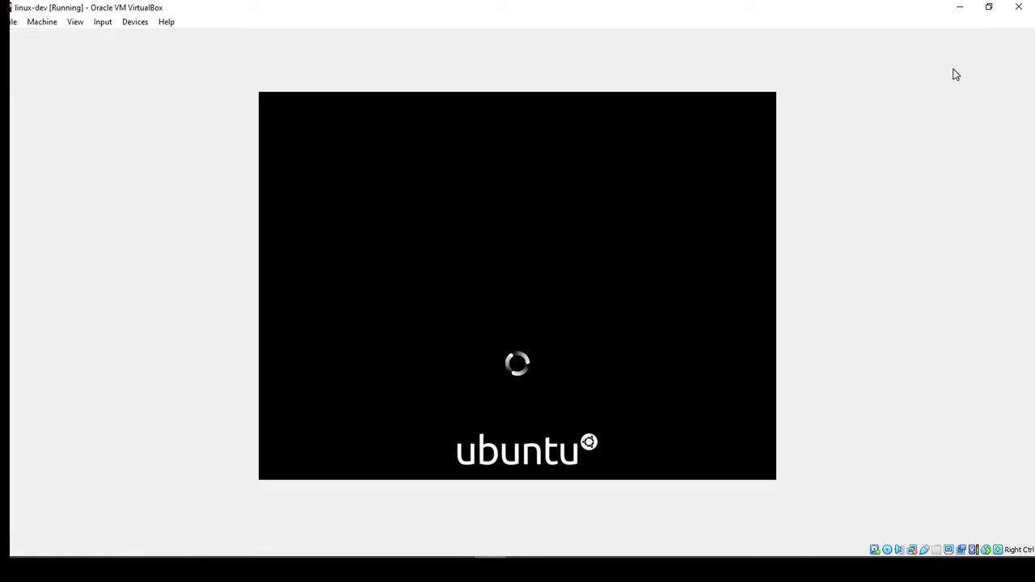
Step: Switch the running linux-dev machine to full-screen mode and accept the information message
left_click(81, 25)
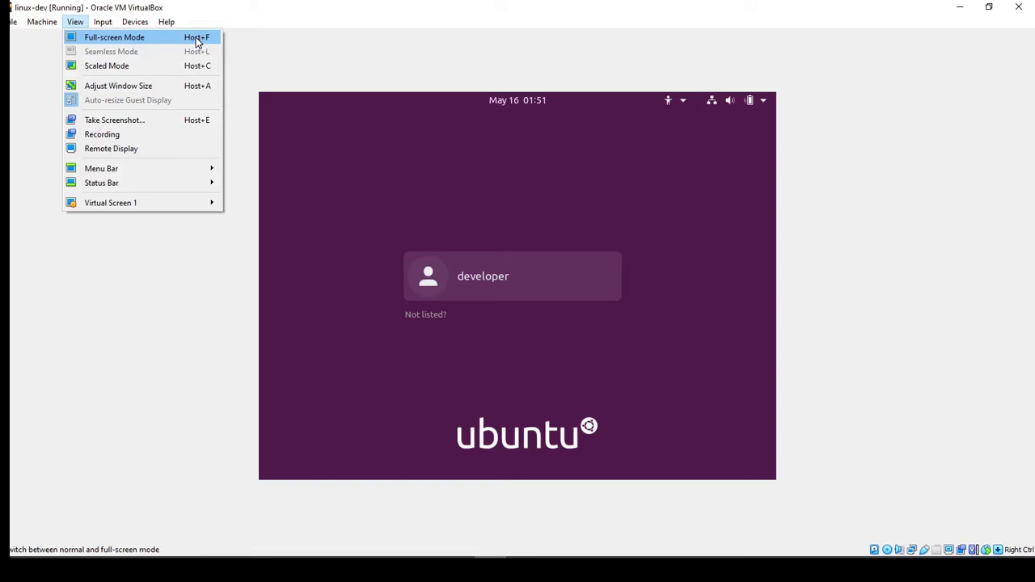
left_click(292, 46)
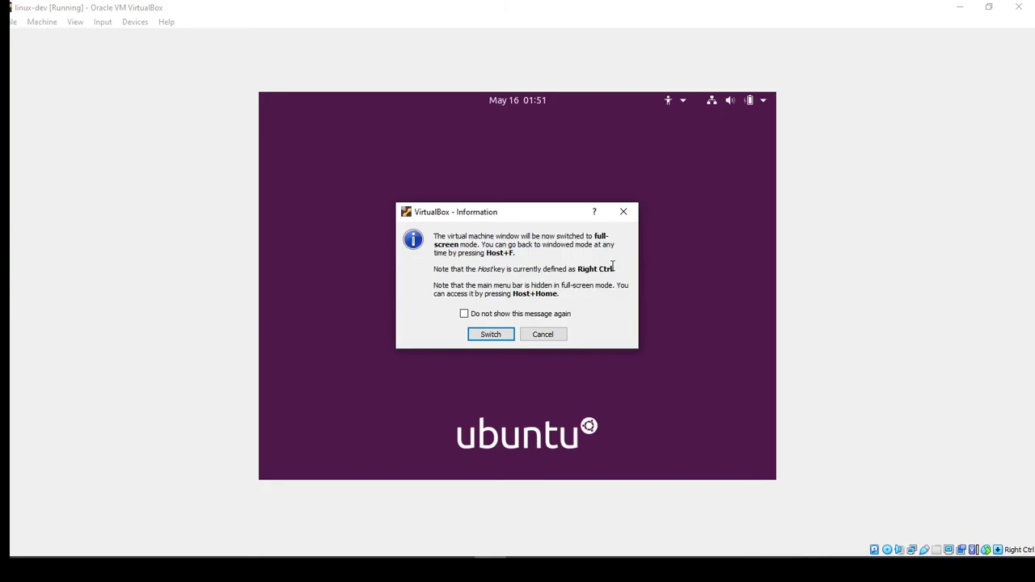
left_click(499, 334)
Step: Log in to the full-screen Ubuntu guest as developer with the account password
left_click(550, 282)
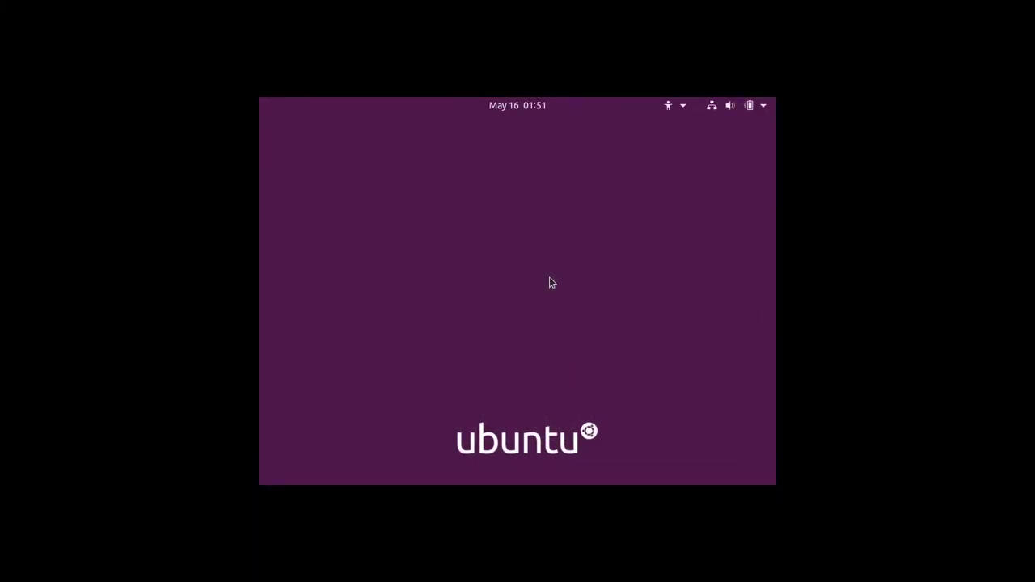
type("•••")
key("Return")
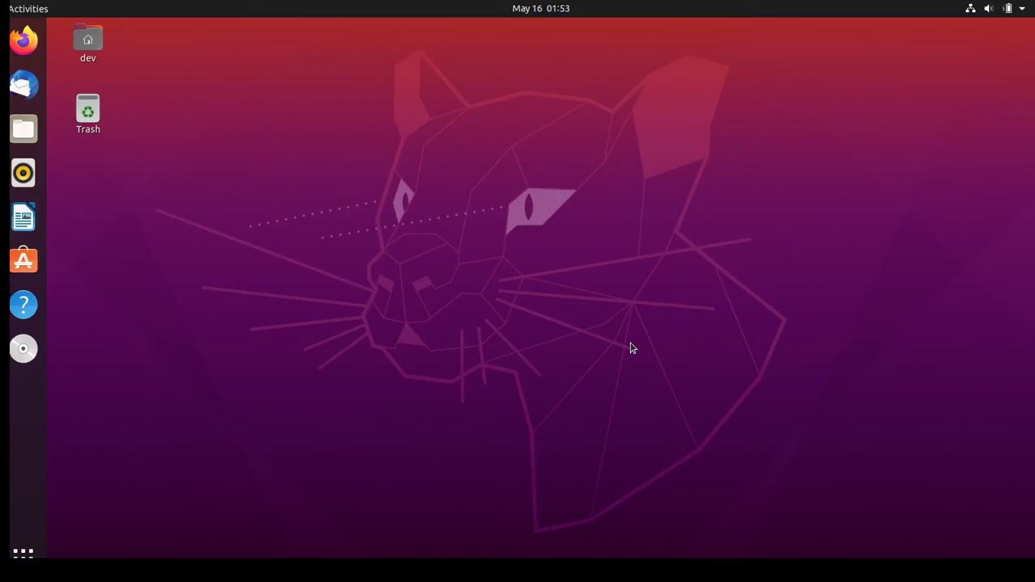
Step: Open a terminal in the Ubuntu guest and run sudo apt-get update, authenticating with the account password
key("ctrl+alt+t")
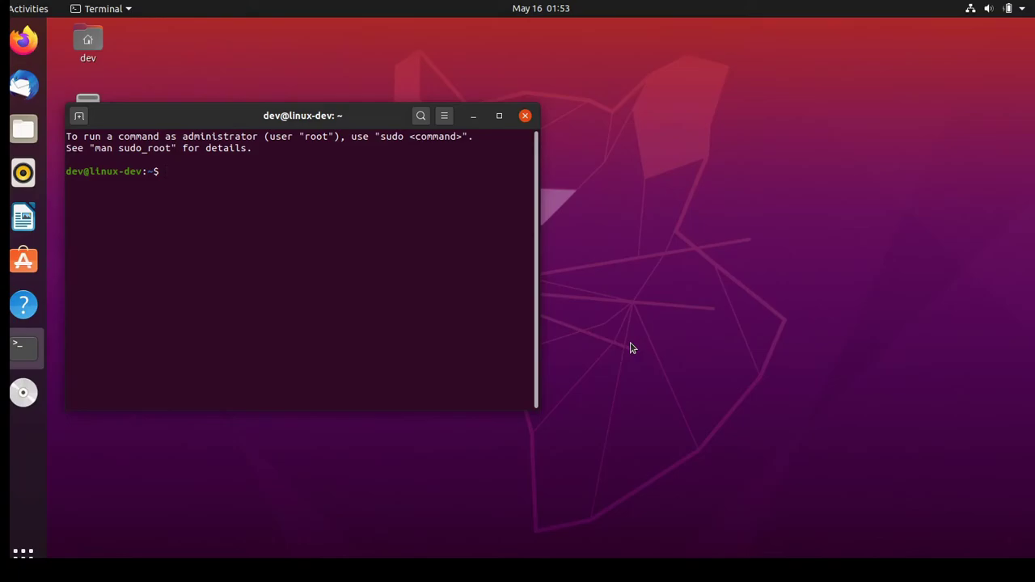
left_click_drag(223, 115, 369, 122)
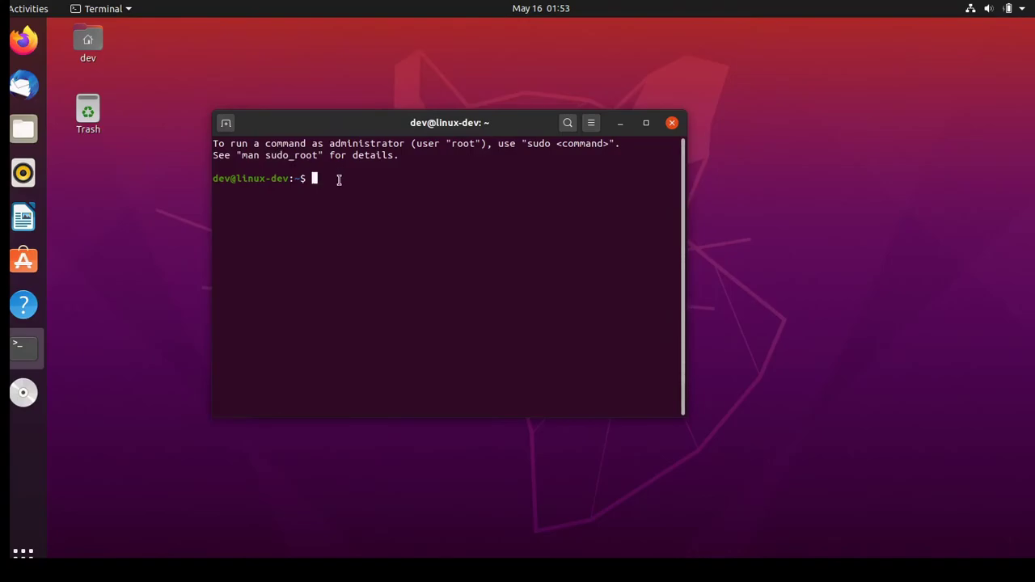
type("sd")
key("BackSpace")
type("udo")
type("apt-get")
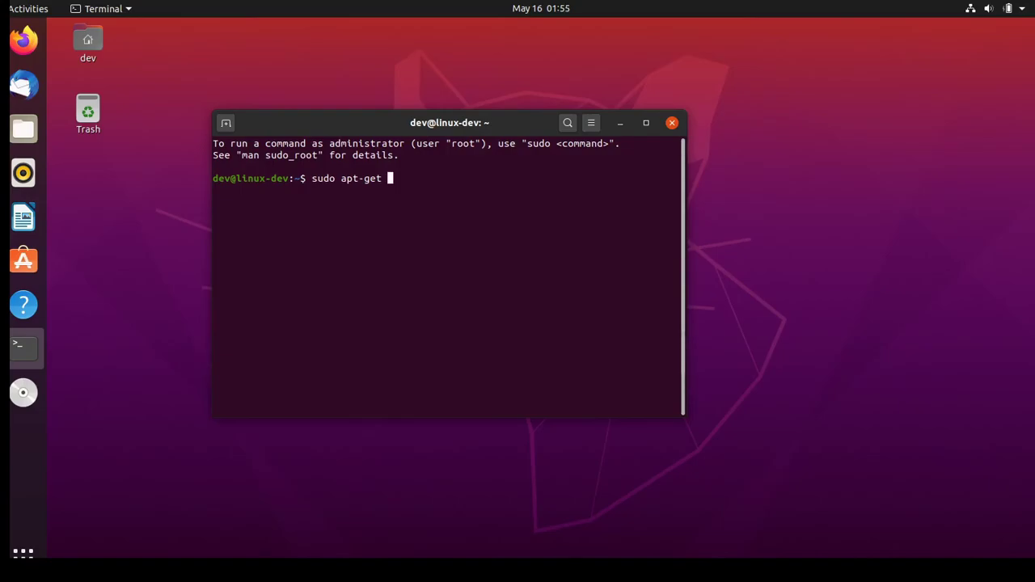
type("update")
key("Return")
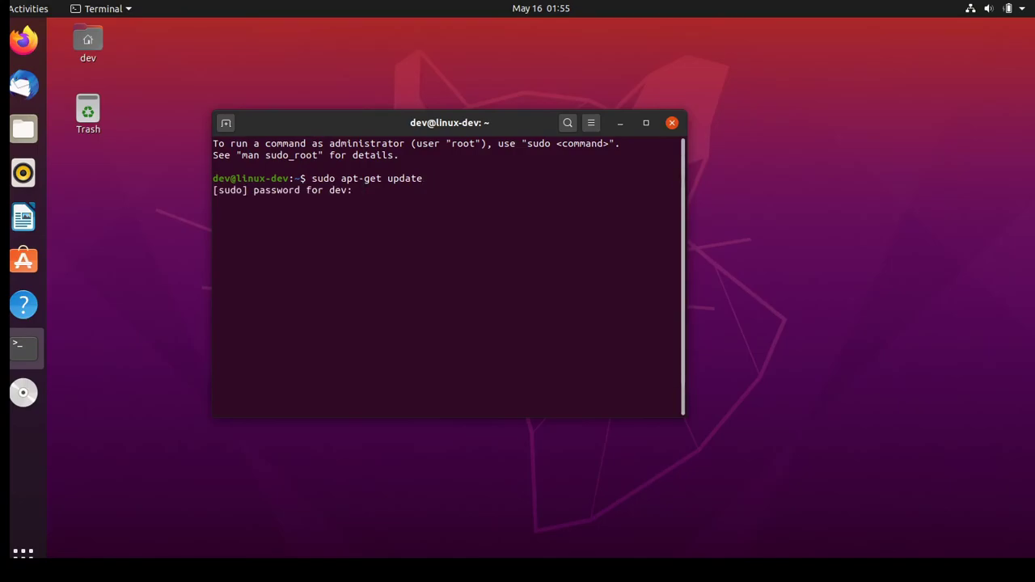
key("Return")
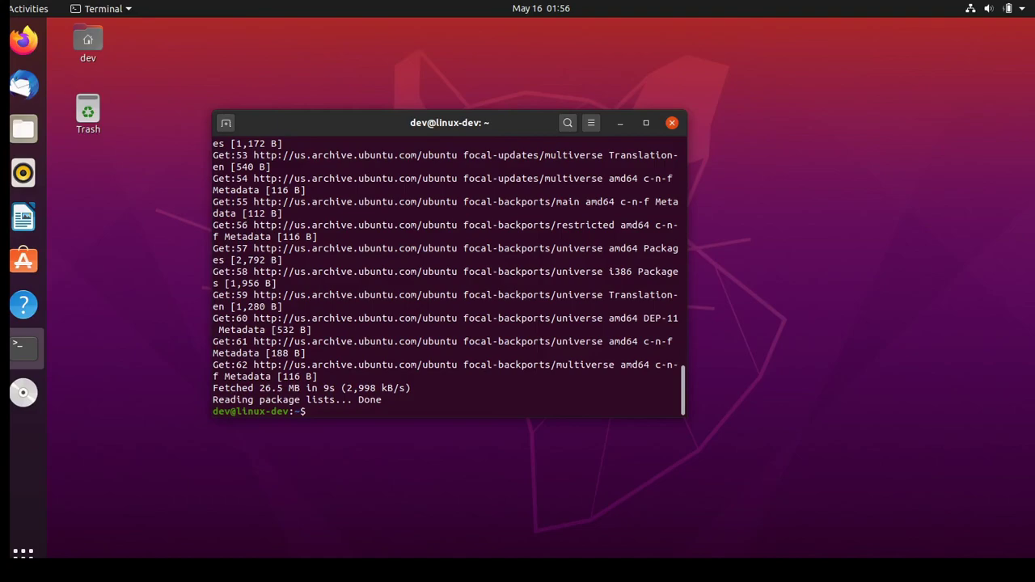
Step: Run sudo apt-get upgrade in the terminal and answer y to install the package upgrades
key("Up")
key("BackSpace")
key("BackSpace")
key("BackSpace")
key("BackSpace")
type("grade")
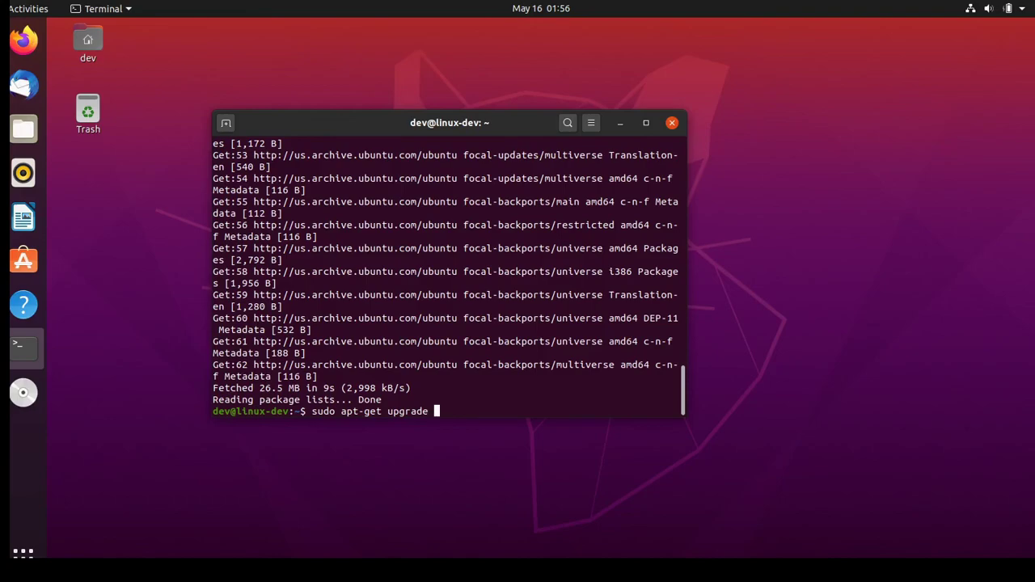
key("Return")
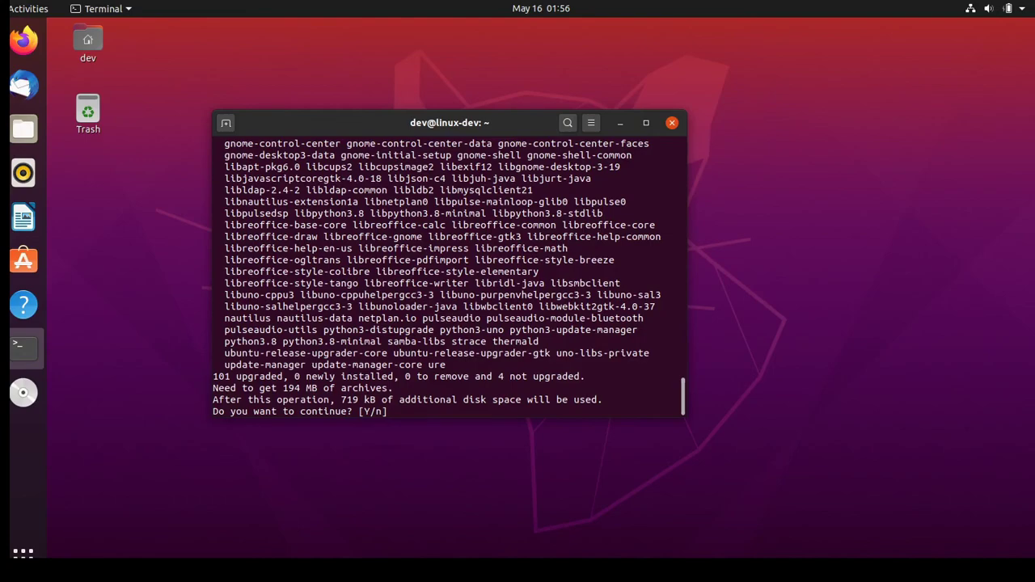
type("y")
key("Return")
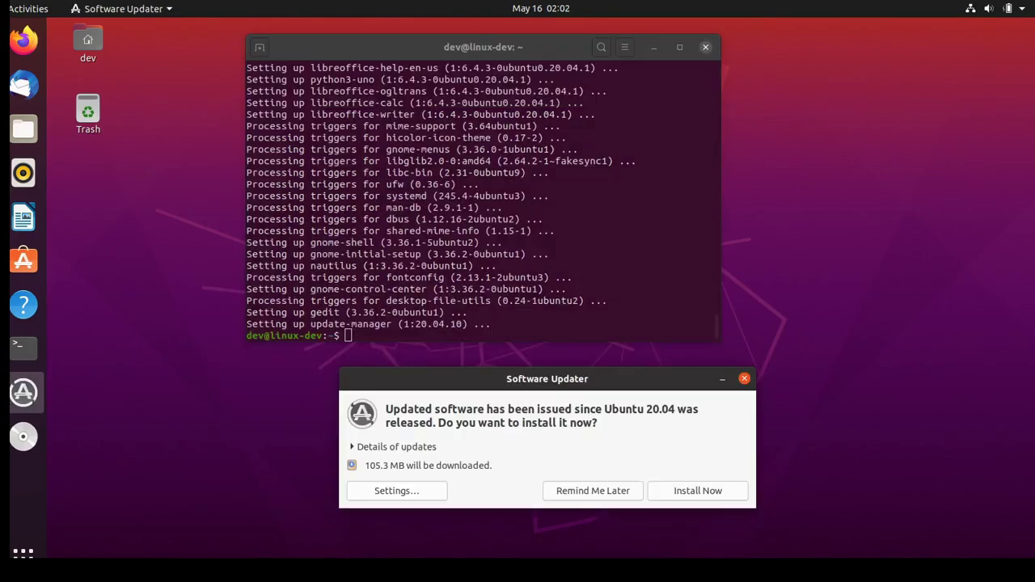
Step: Move the terminal and Software Updater windows slightly apart and postpone the offered updates with Remind Me Later
left_click(459, 47)
left_click_drag(460, 47, 489, 52)
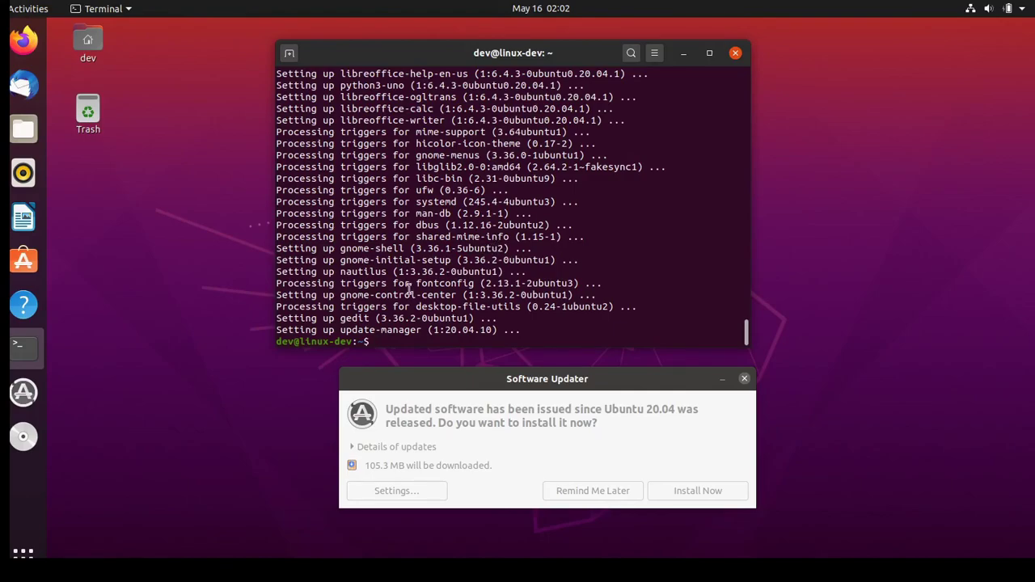
left_click_drag(423, 389, 431, 385)
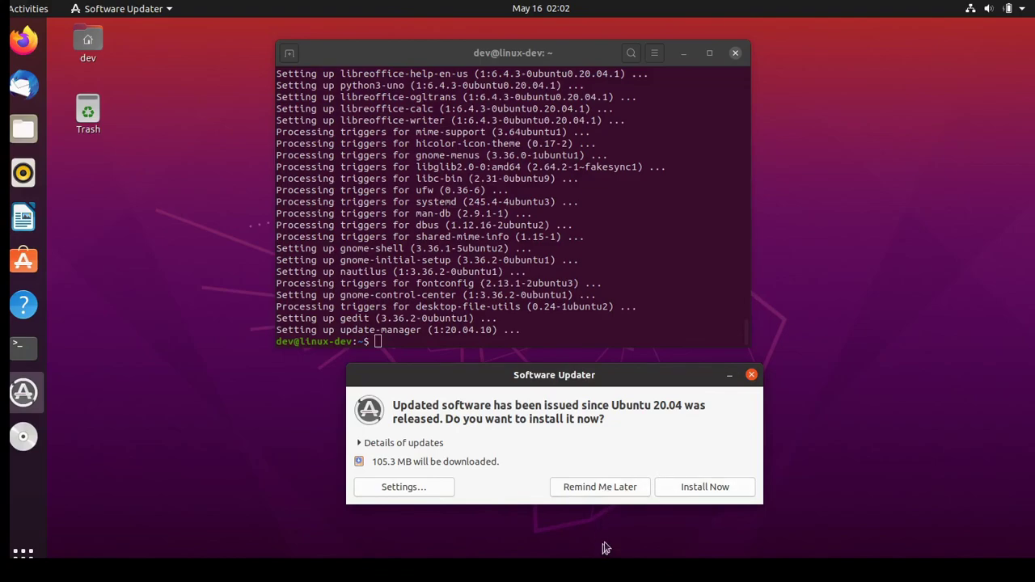
left_click(600, 487)
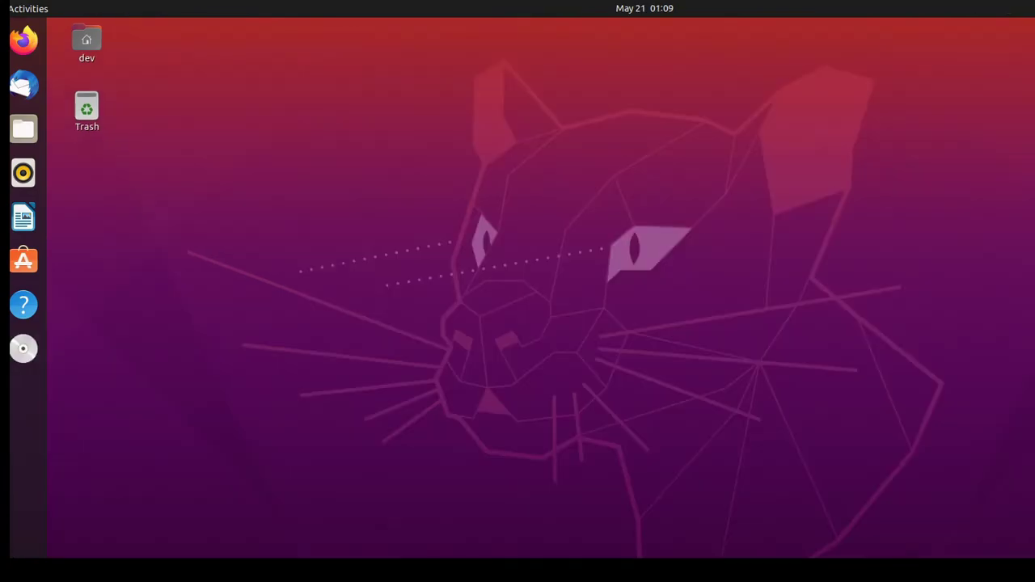